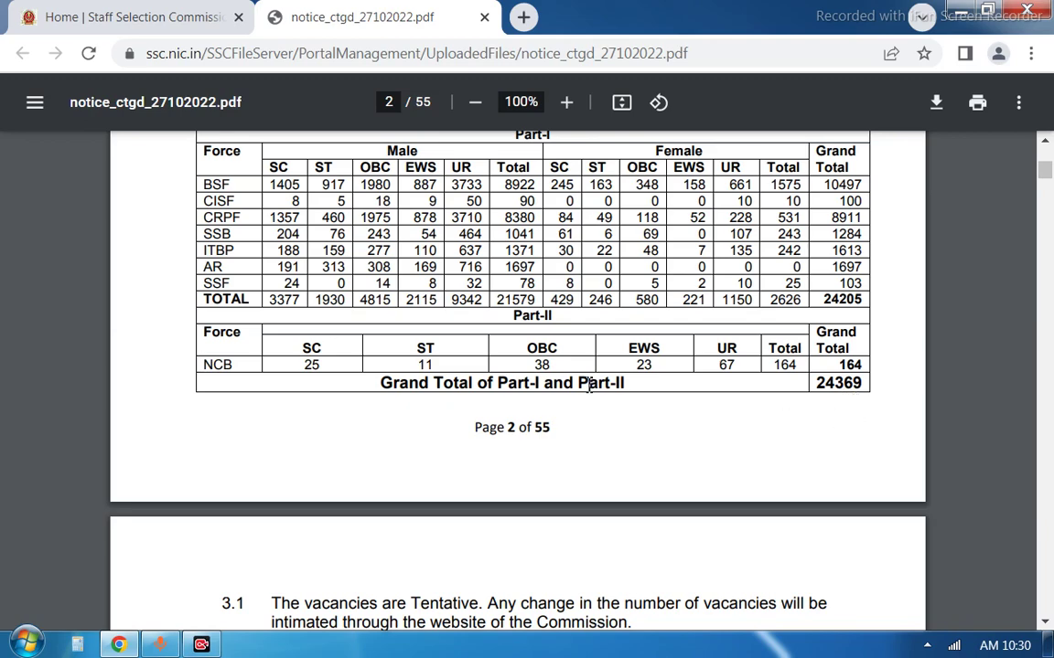
# Scroll the Constable GD notice PDF back to page 1, then switch to the SSC homepage tab
pyautogui.scroll(1, 530, 347)
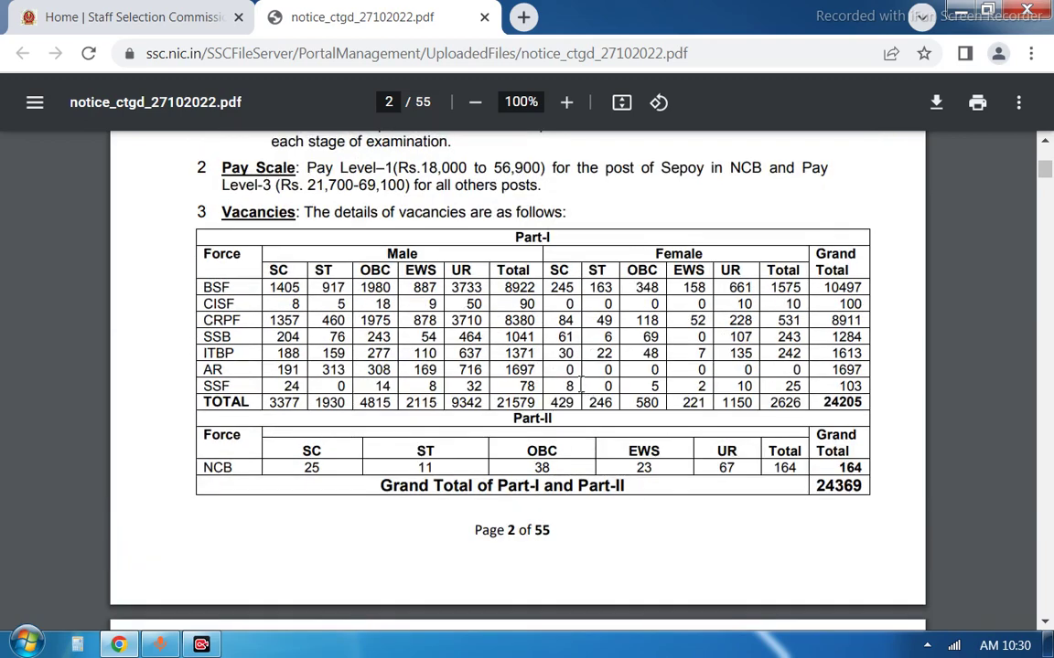
pyautogui.scroll(10, 580, 384)
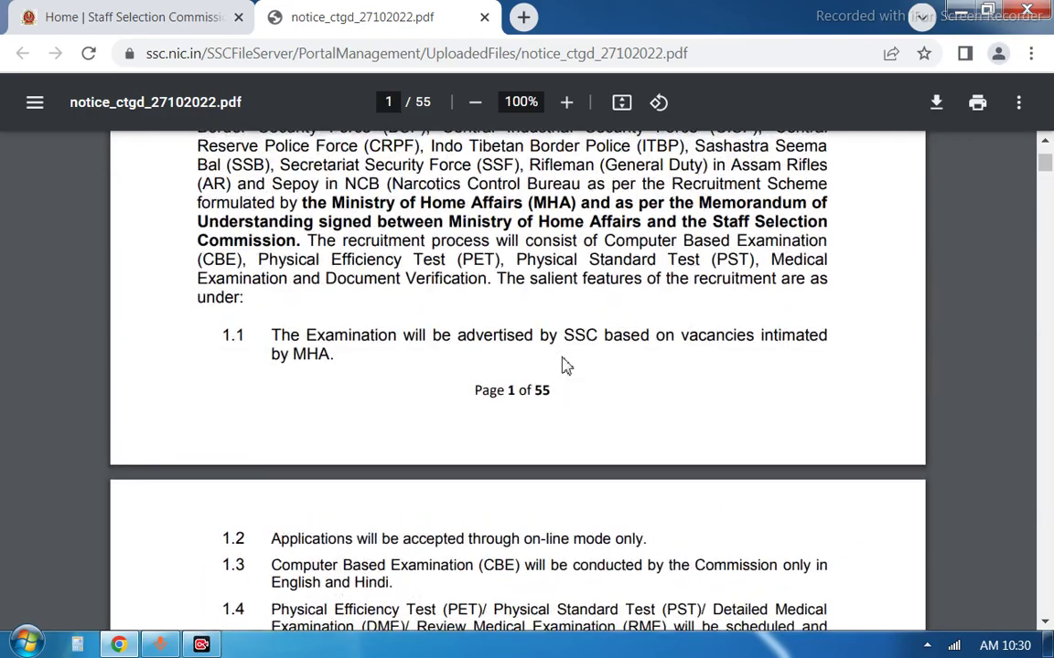
pyautogui.scroll(7, 565, 364)
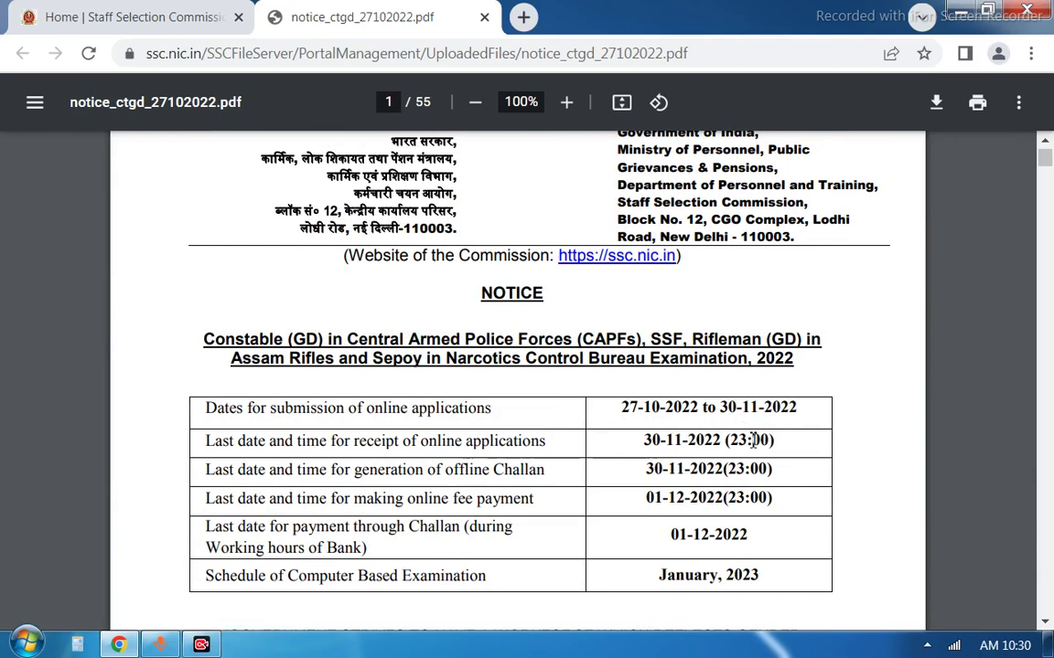
pyautogui.click(168, 10)
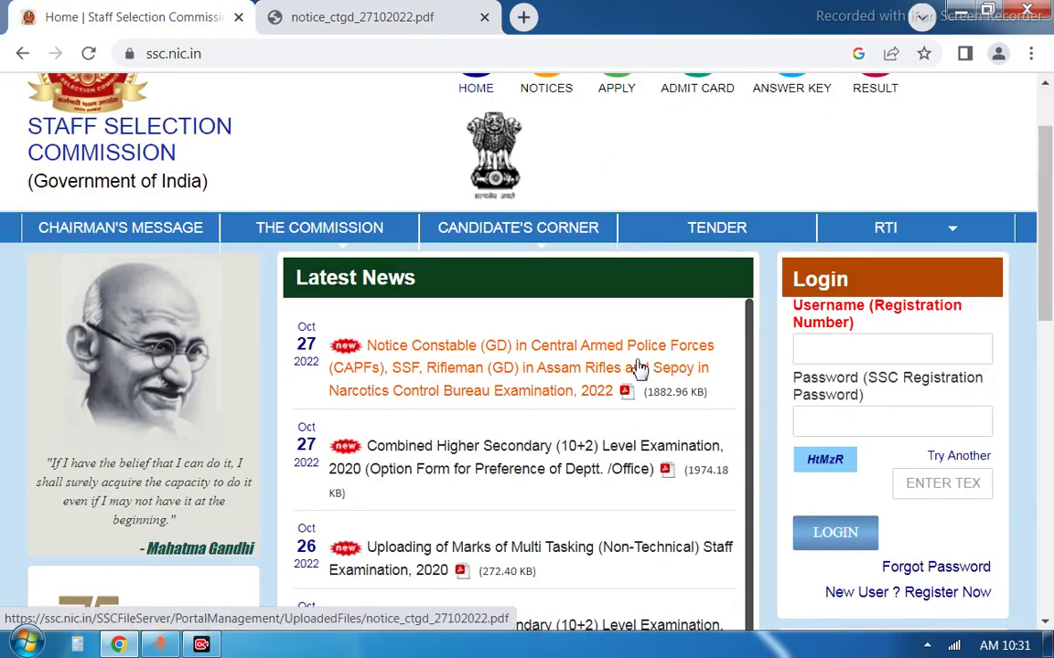
# Pass over the login Username and Password fields and open the New User registration form
pyautogui.scroll(-1, 796, 388)
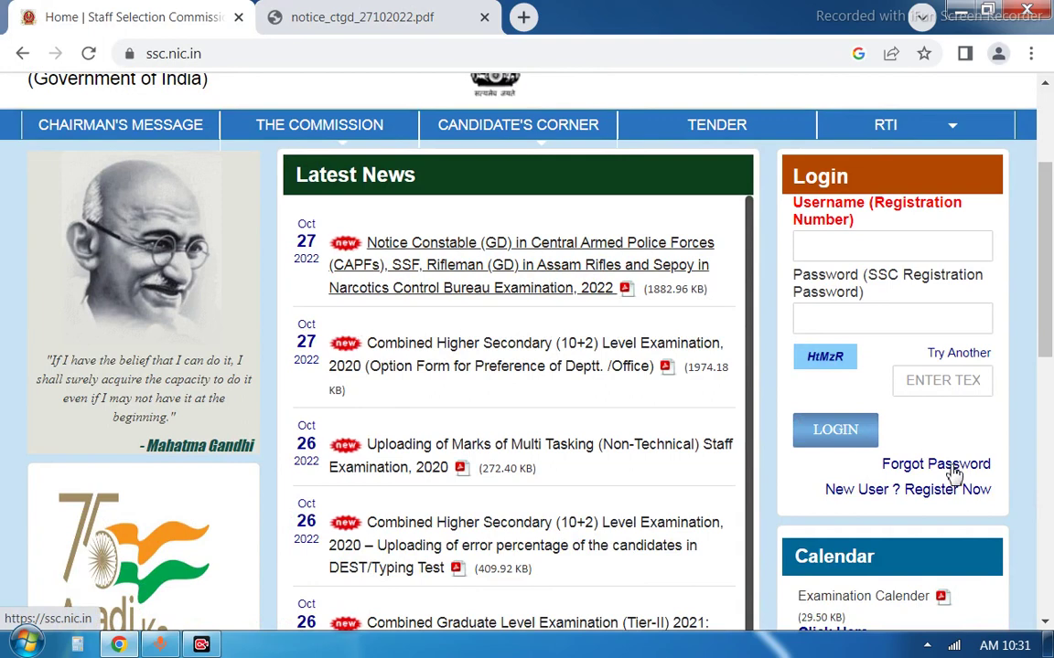
pyautogui.click(868, 244)
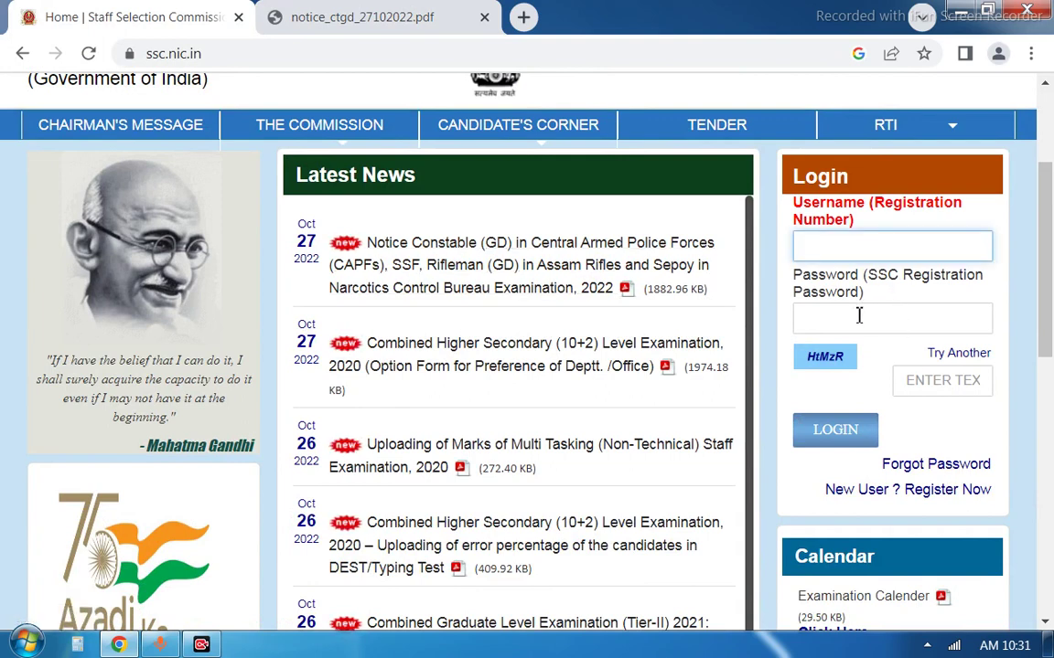
pyautogui.click(858, 315)
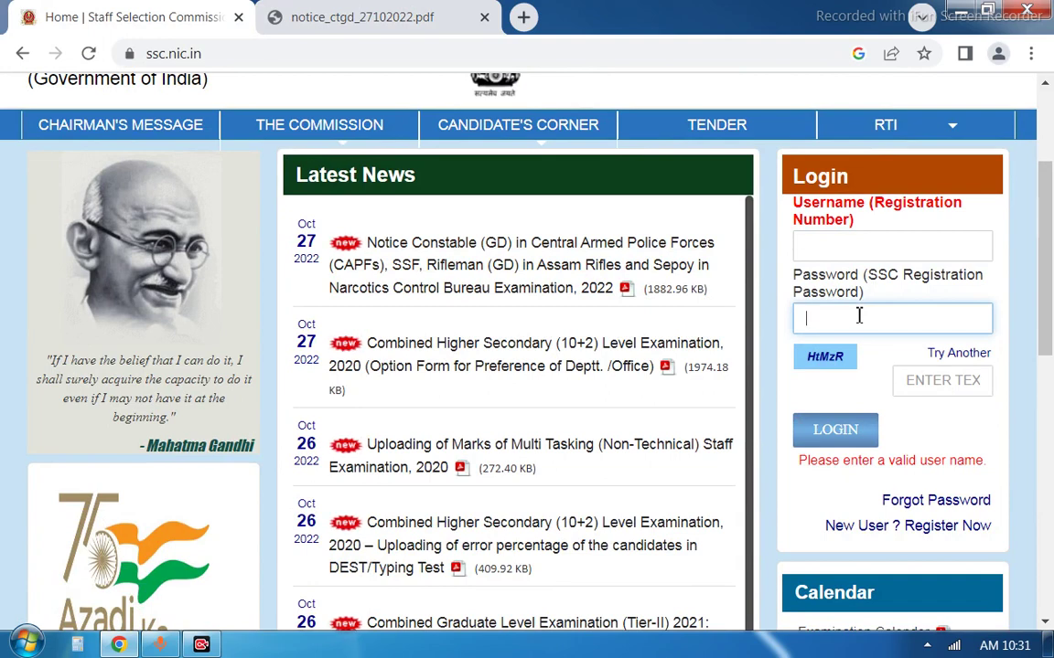
pyautogui.click(861, 529)
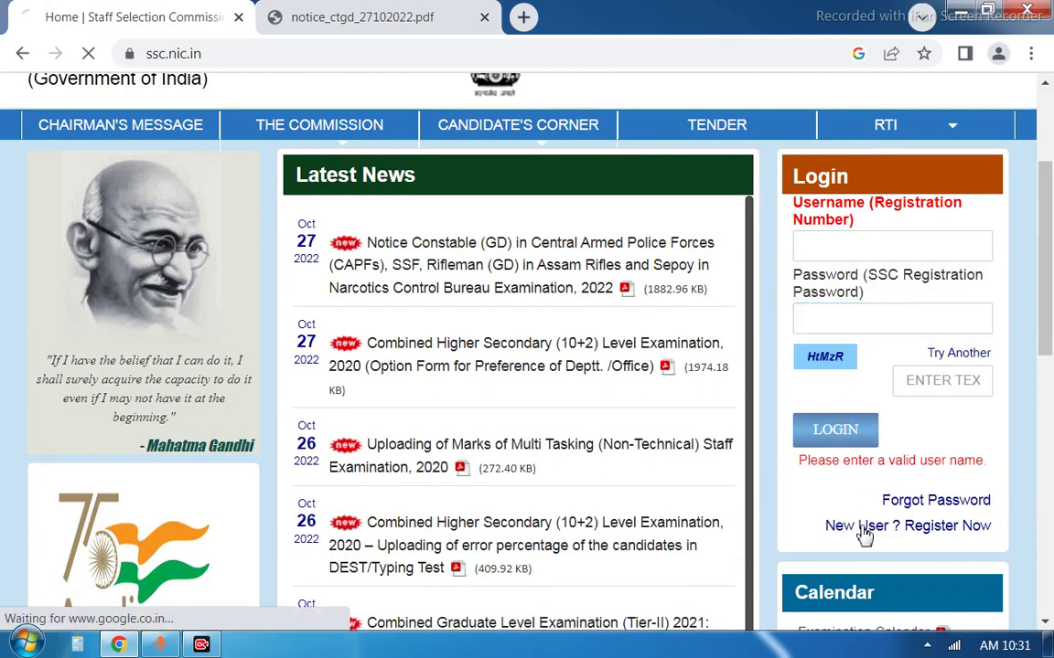
pyautogui.scroll(-5, 864, 536)
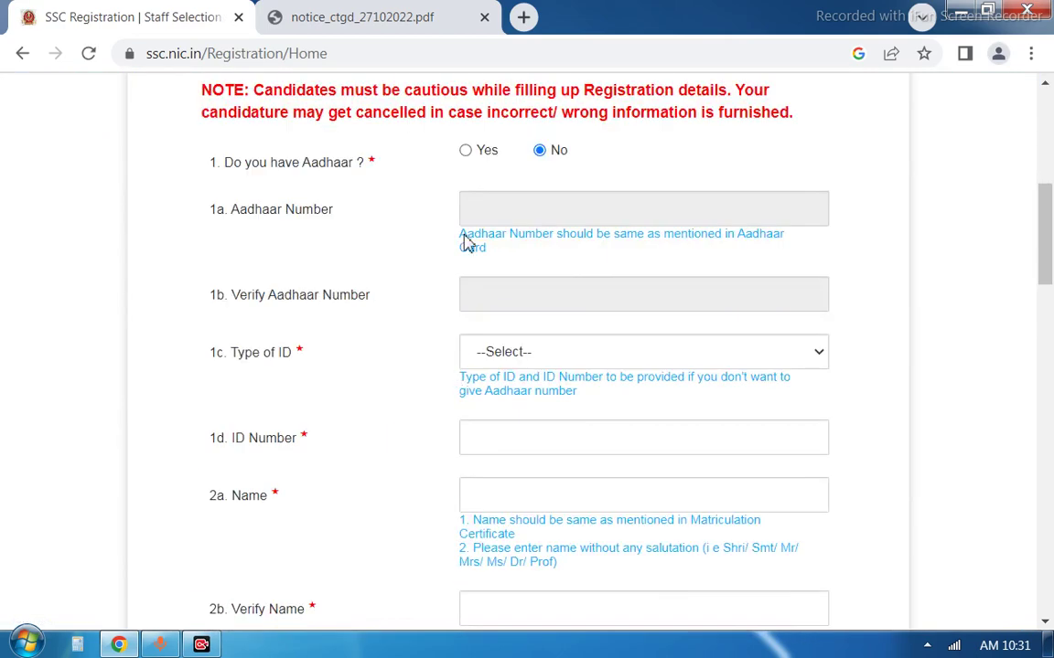
# Answer Yes to holding an Aadhaar number and move through the Aadhaar and name fields
pyautogui.click(465, 151)
pyautogui.click(514, 205)
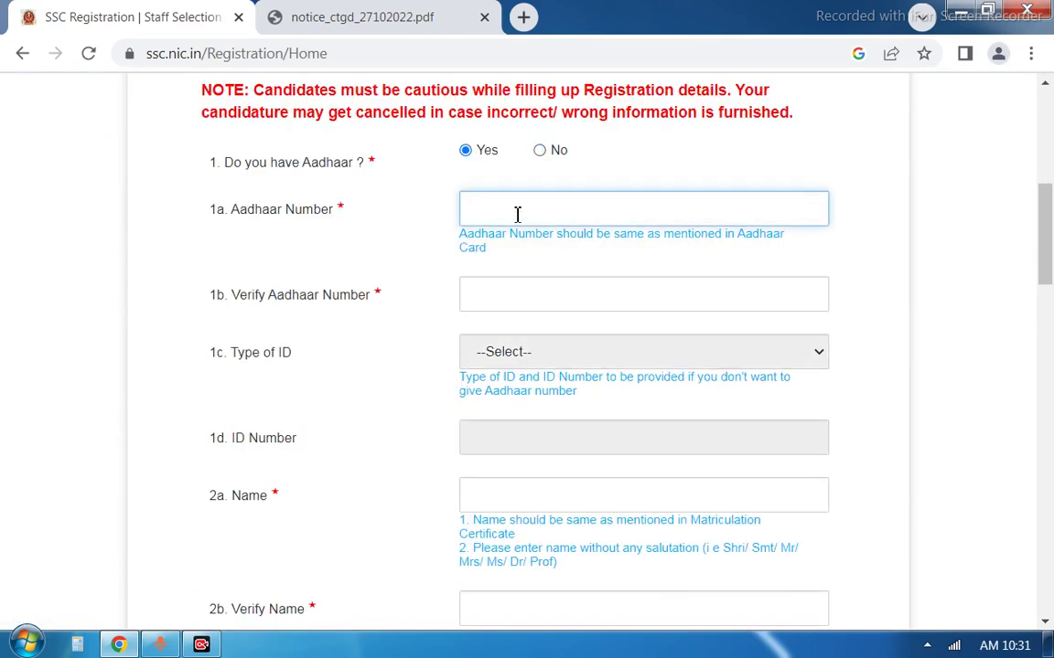
pyautogui.click(504, 295)
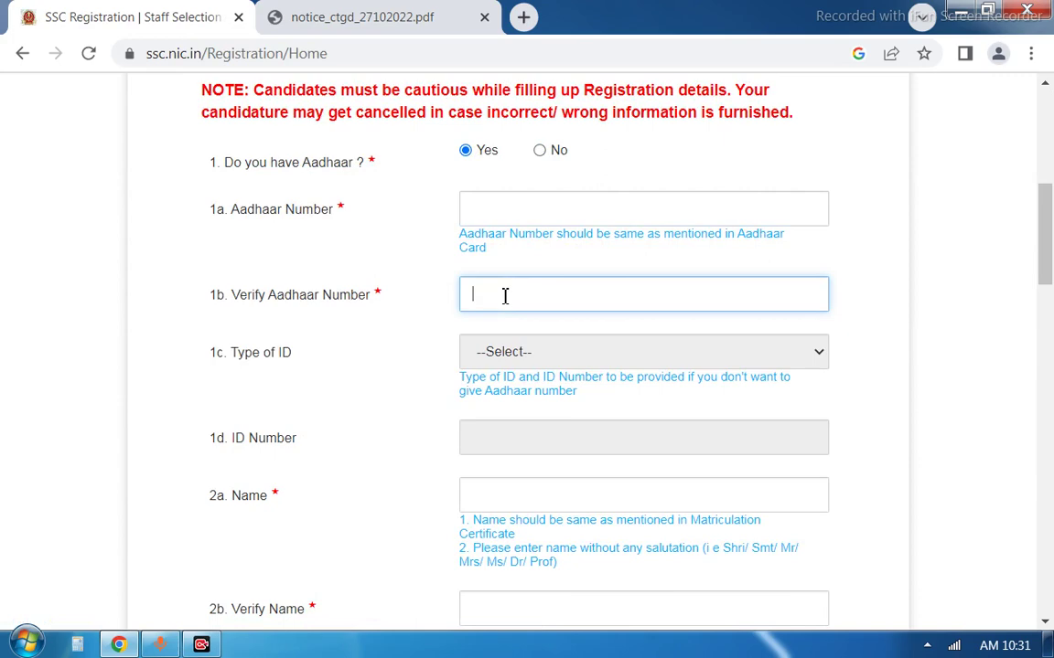
pyautogui.scroll(-3, 504, 295)
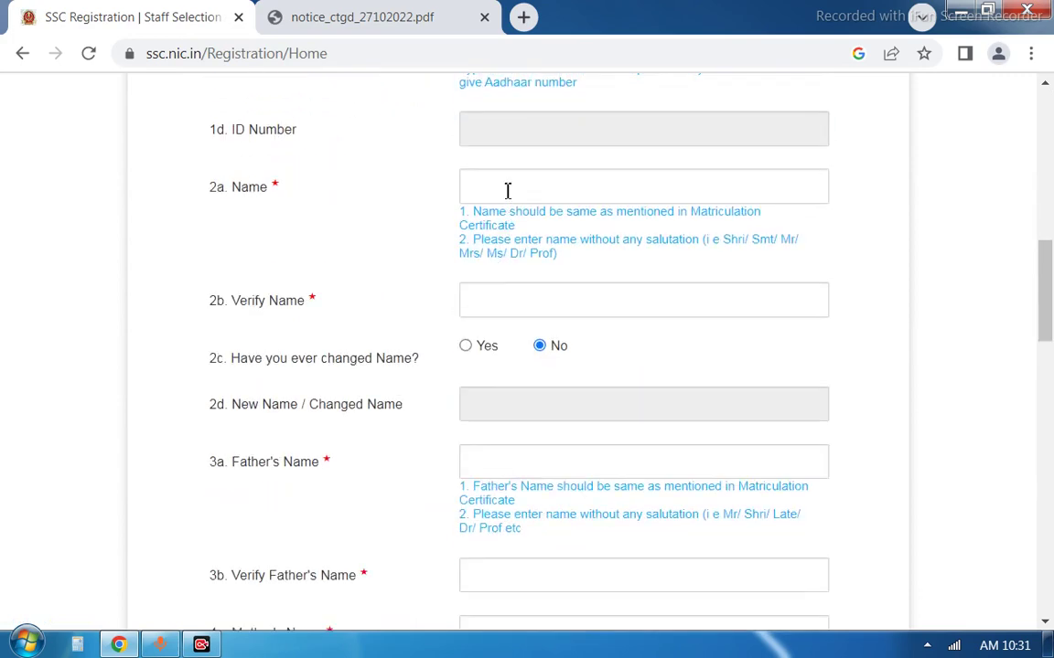
pyautogui.click(509, 189)
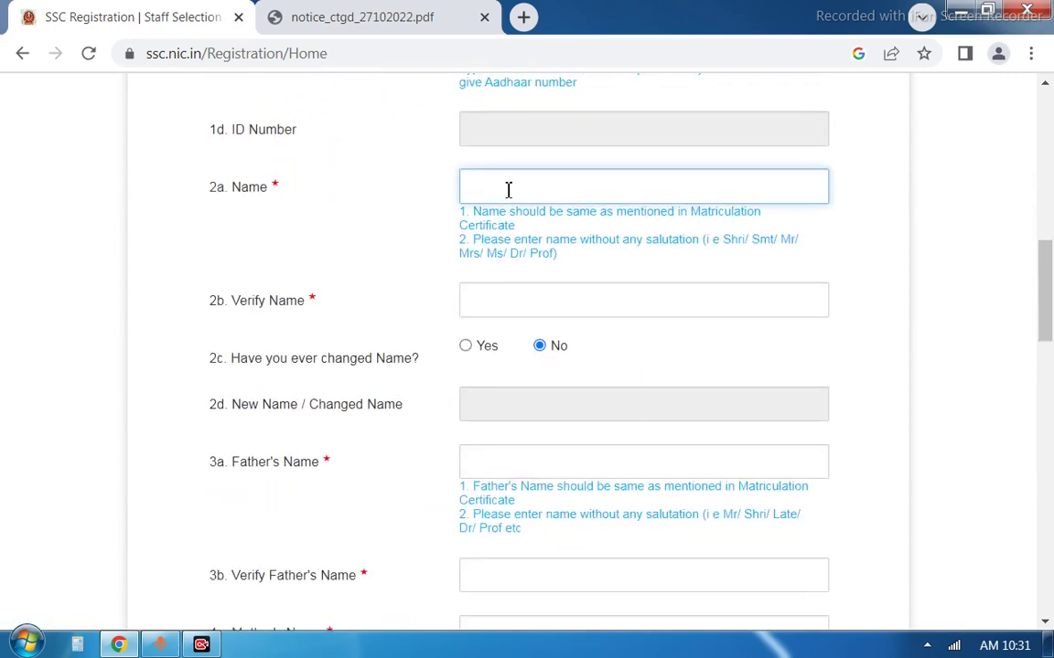
pyautogui.click(508, 301)
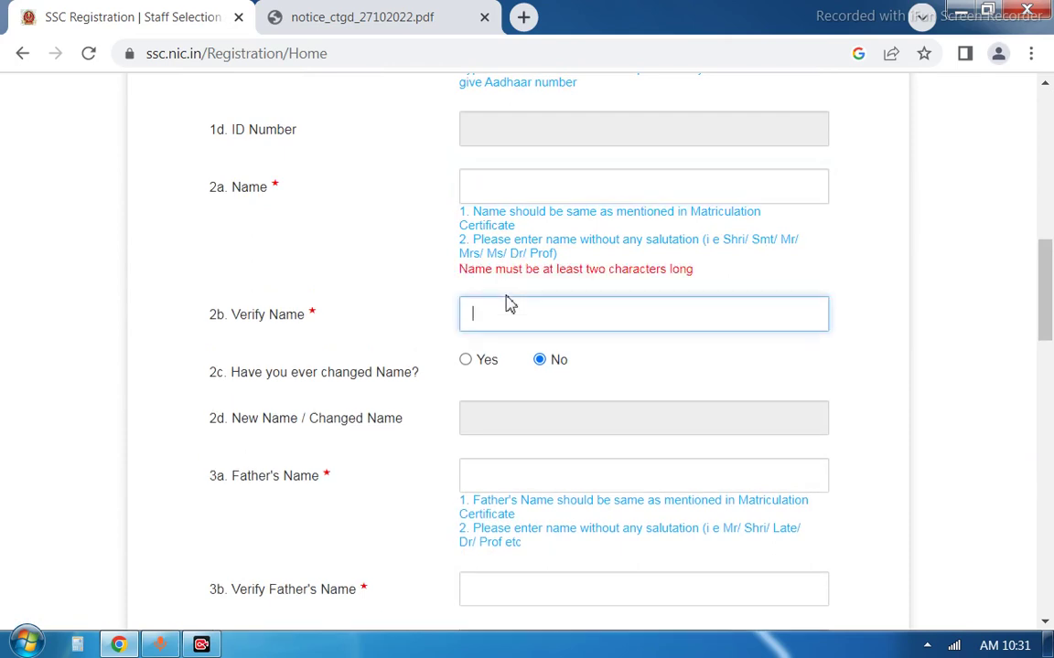
pyautogui.scroll(-2, 510, 298)
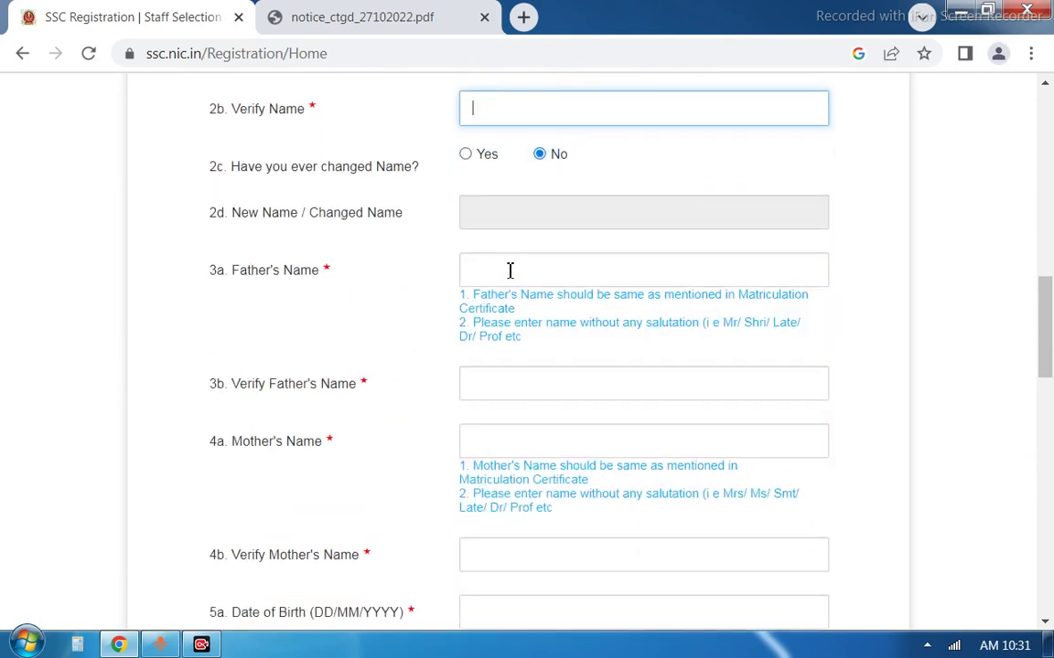
# Enter the father's name and re-enter it identically in the verify field
pyautogui.click(510, 271)
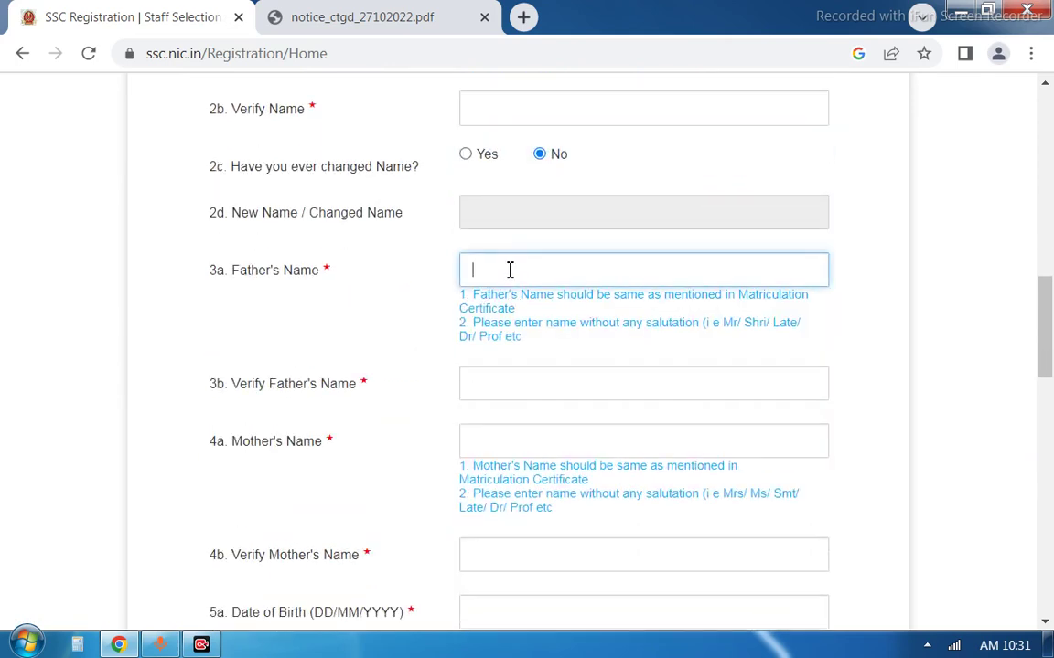
pyautogui.click(516, 386)
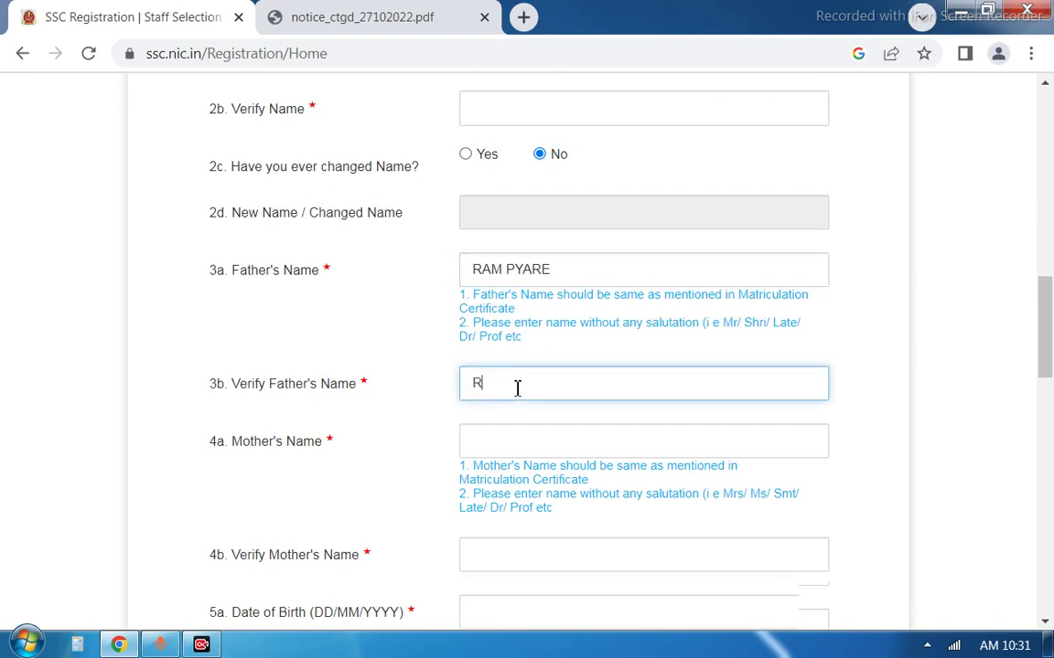
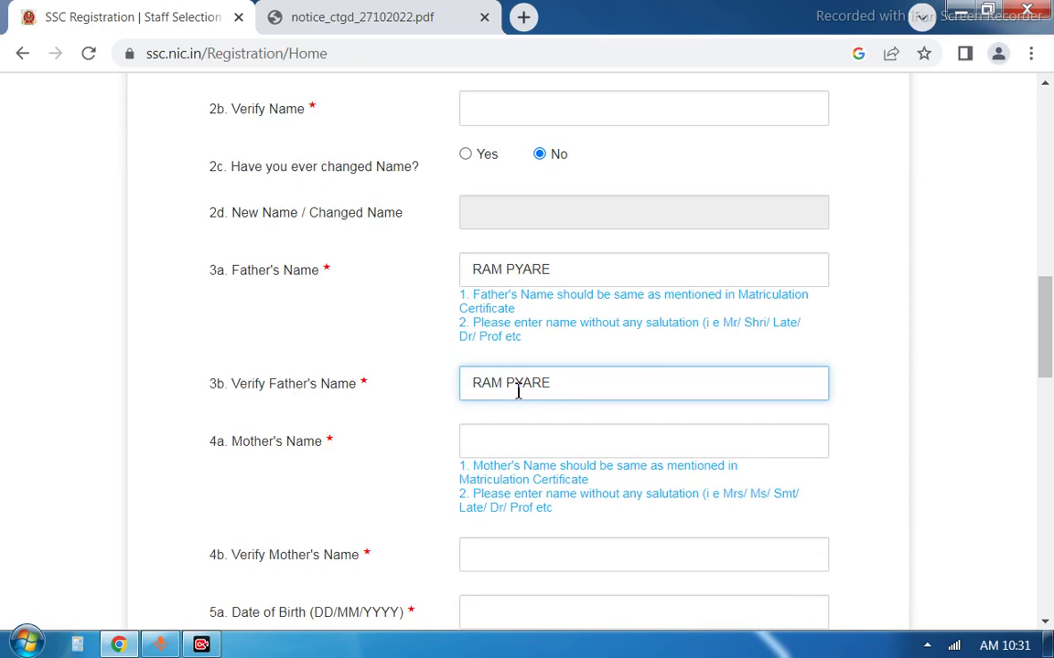
pyautogui.scroll(-1, 537, 378)
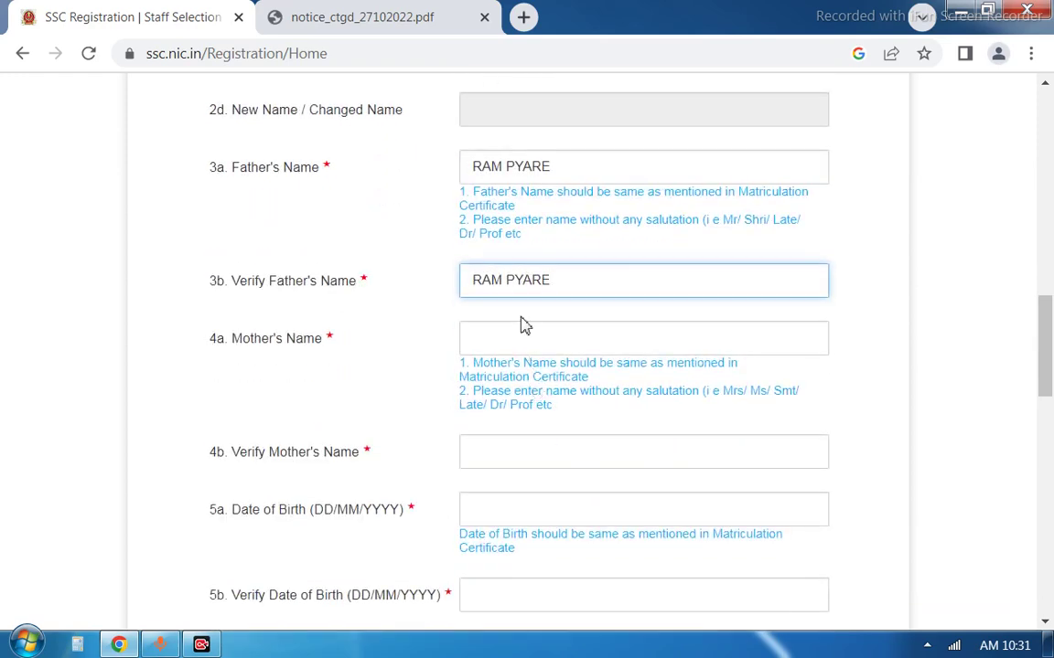
pyautogui.click(522, 338)
pyautogui.scroll(-1, 524, 338)
pyautogui.scroll(-1, 524, 338)
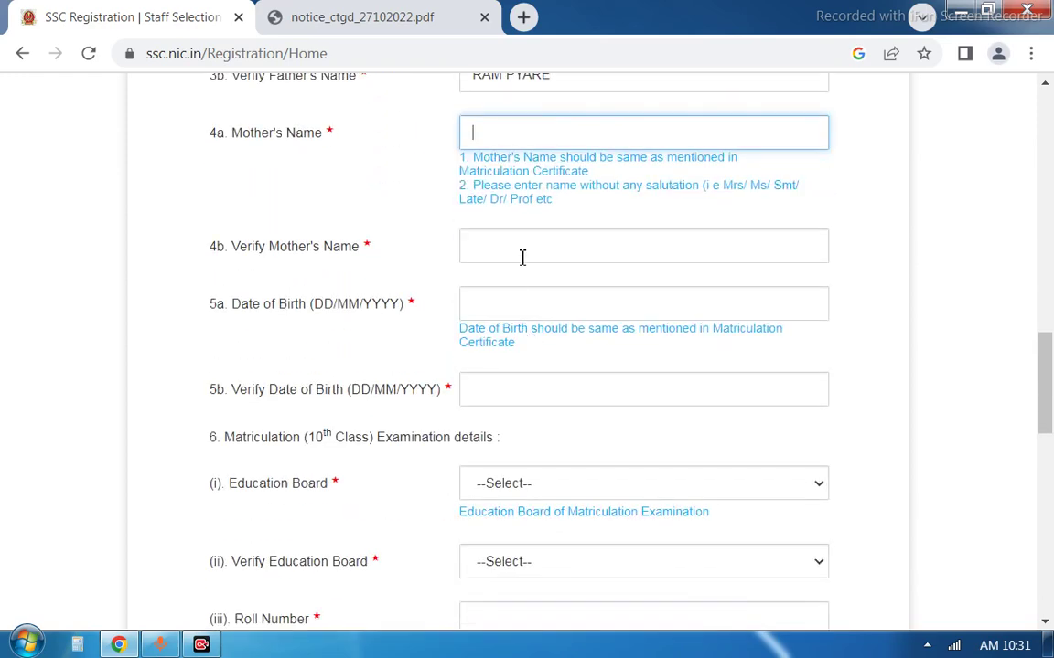
# Pick 10 August 2002 as the Date of Birth from the calendar
pyautogui.click(508, 311)
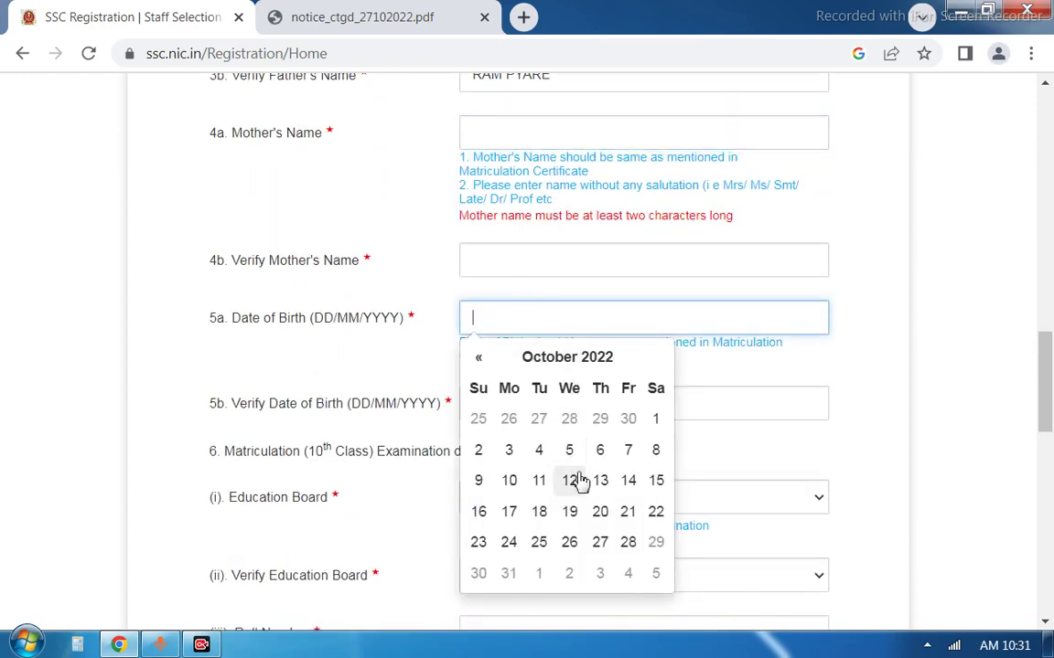
pyautogui.click(567, 362)
pyautogui.click(558, 363)
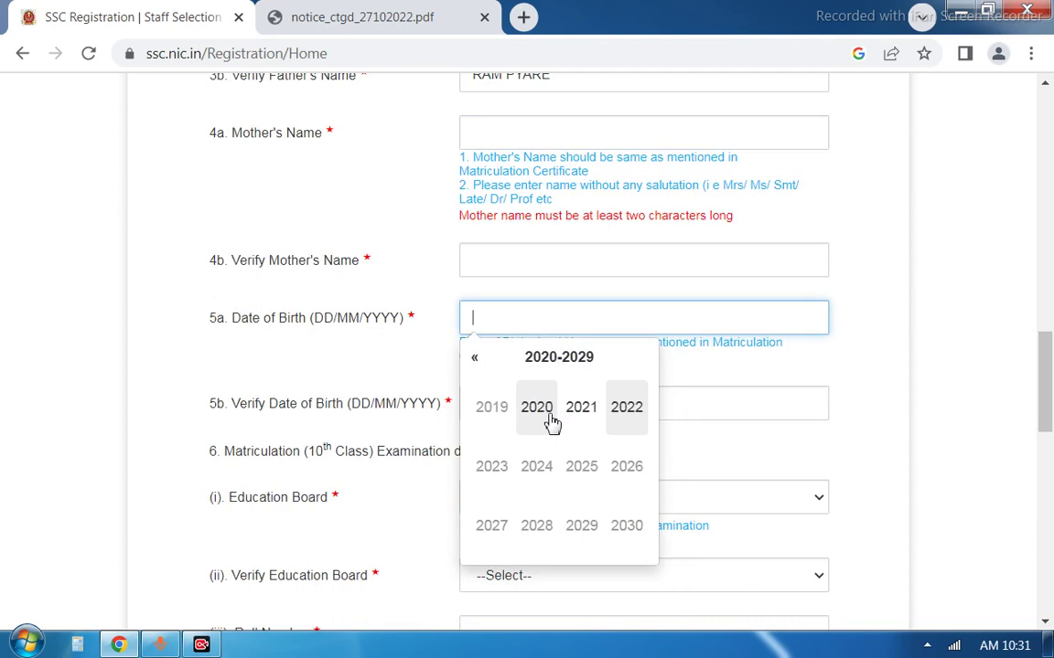
pyautogui.click(540, 364)
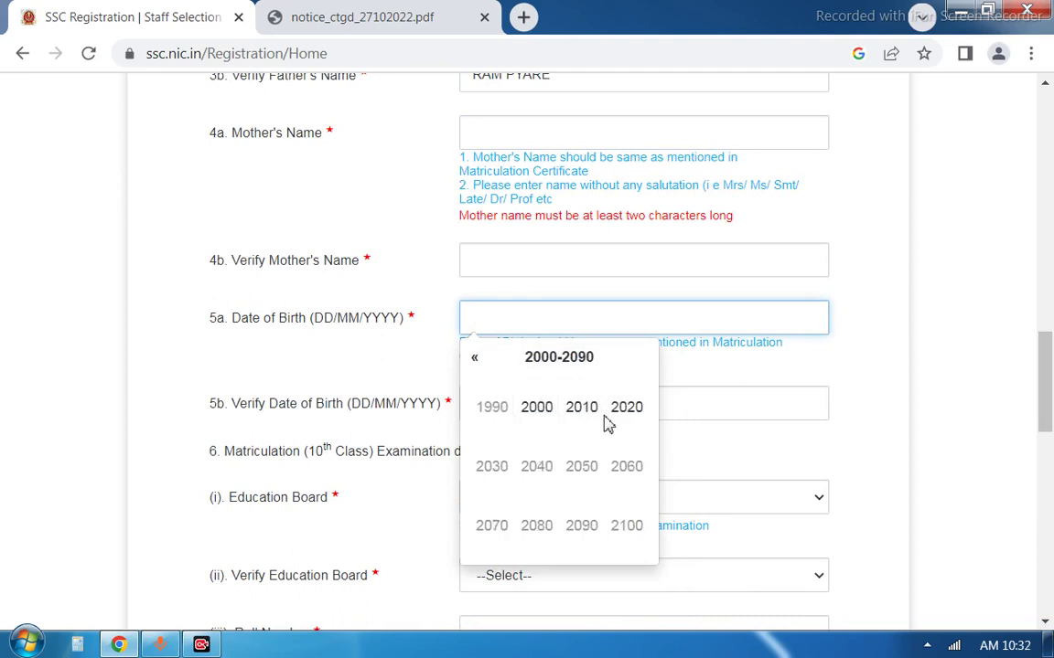
pyautogui.click(537, 409)
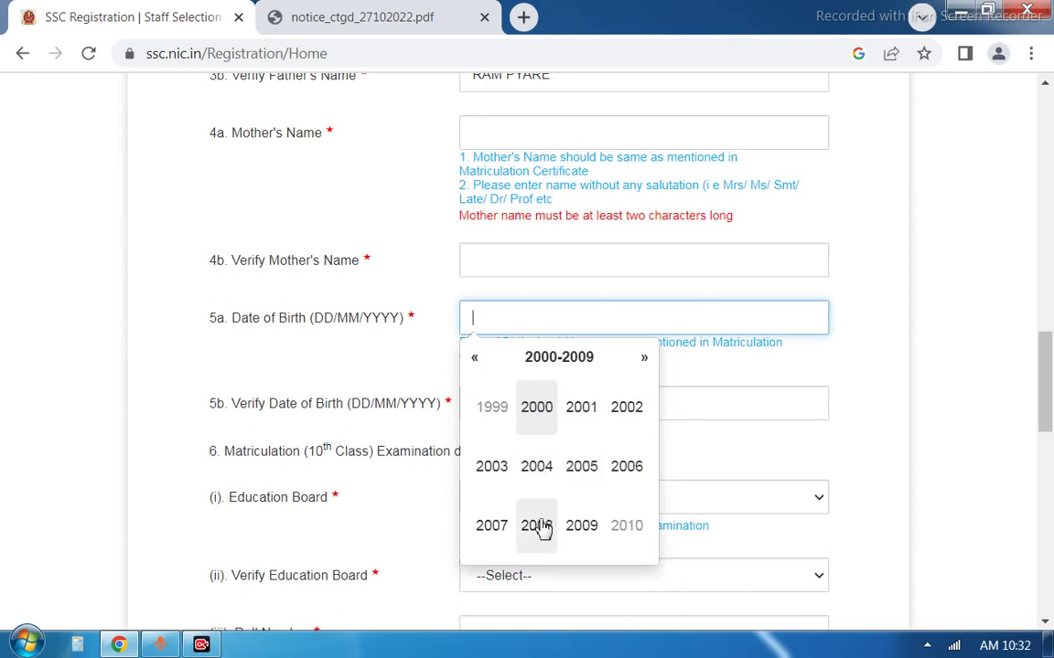
pyautogui.click(626, 413)
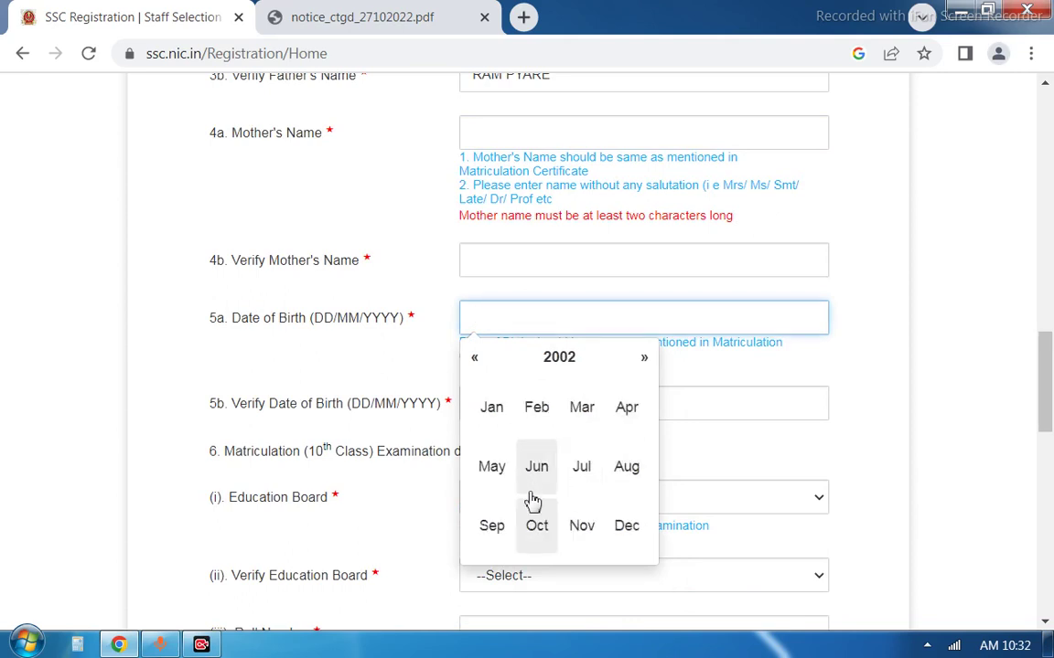
pyautogui.click(628, 467)
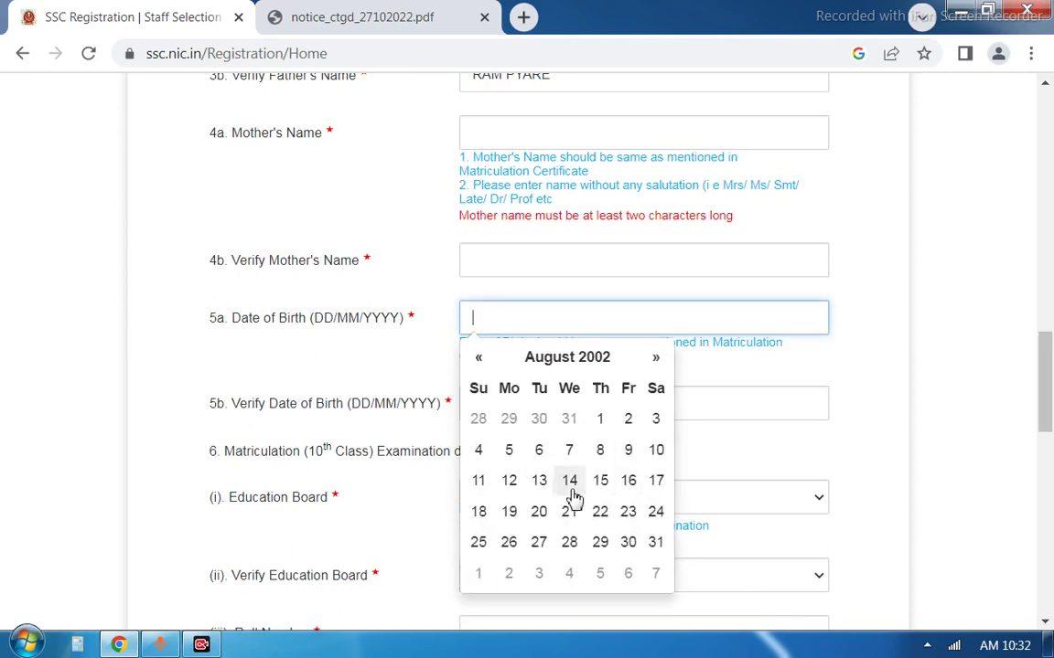
pyautogui.click(651, 450)
# Enter 10/08/2002 in Verify Date of Birth
pyautogui.click(605, 409)
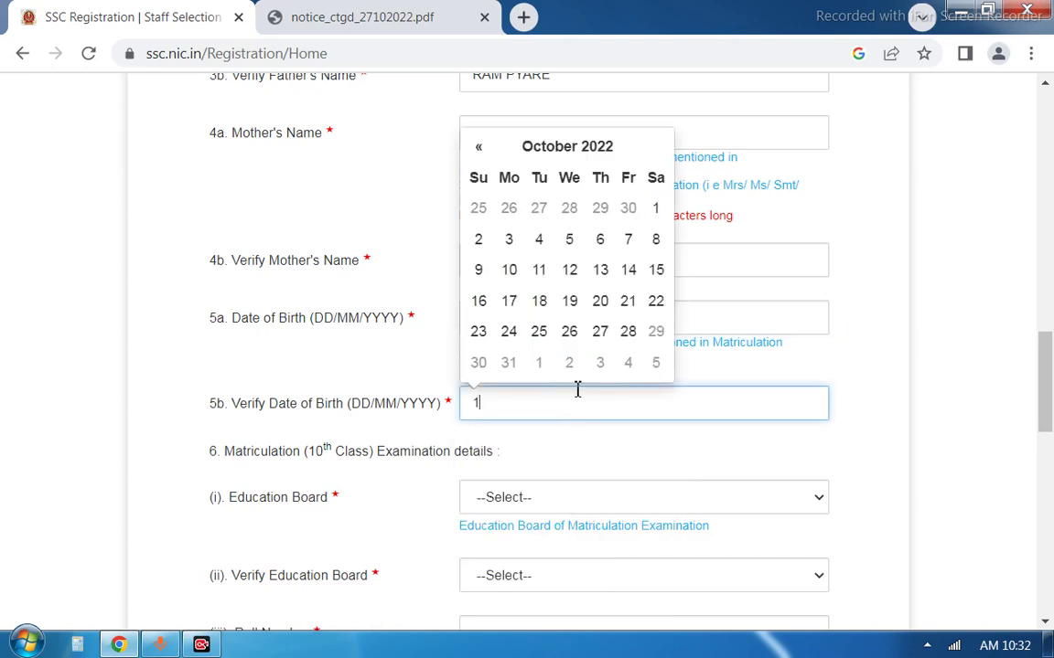
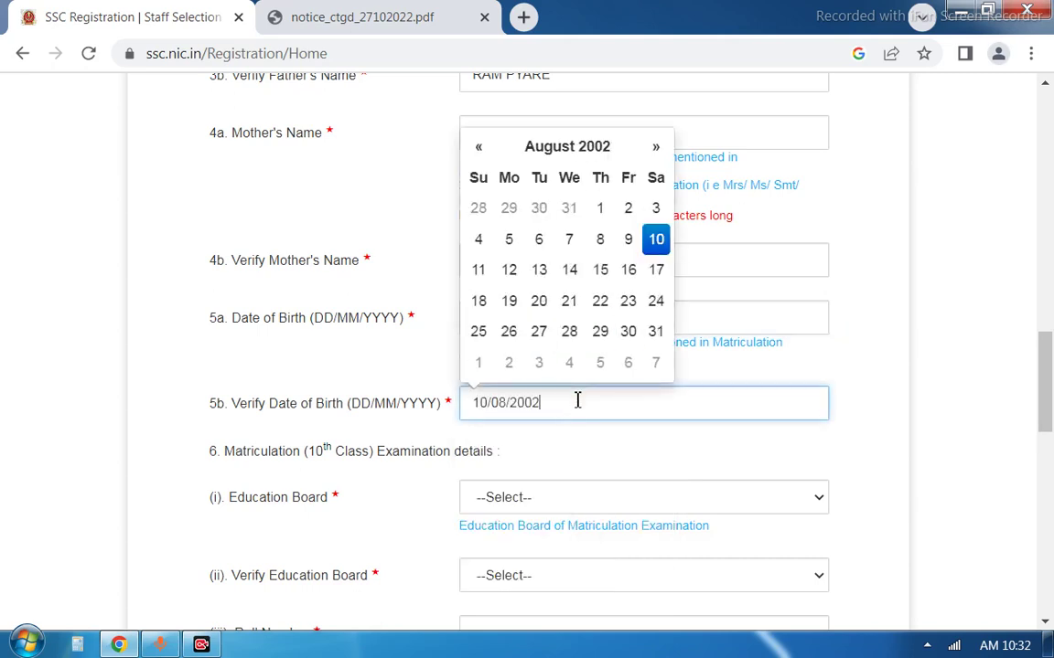
pyautogui.click(556, 452)
pyautogui.scroll(-2, 559, 423)
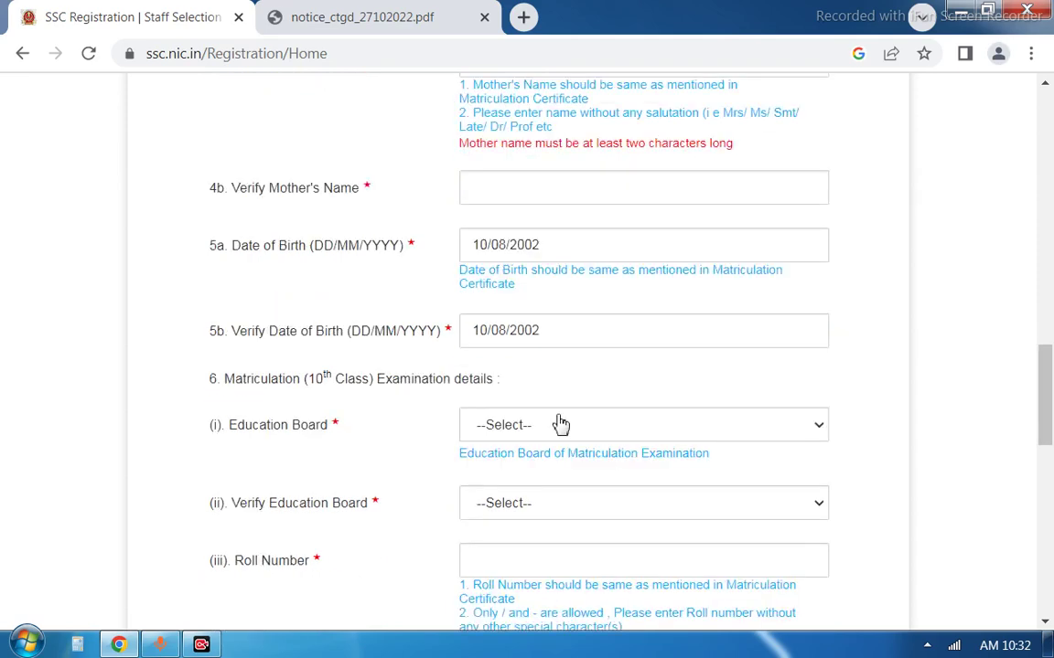
# Set the education board to CBSE and verify it, then pass the roll number fields
pyautogui.click(552, 292)
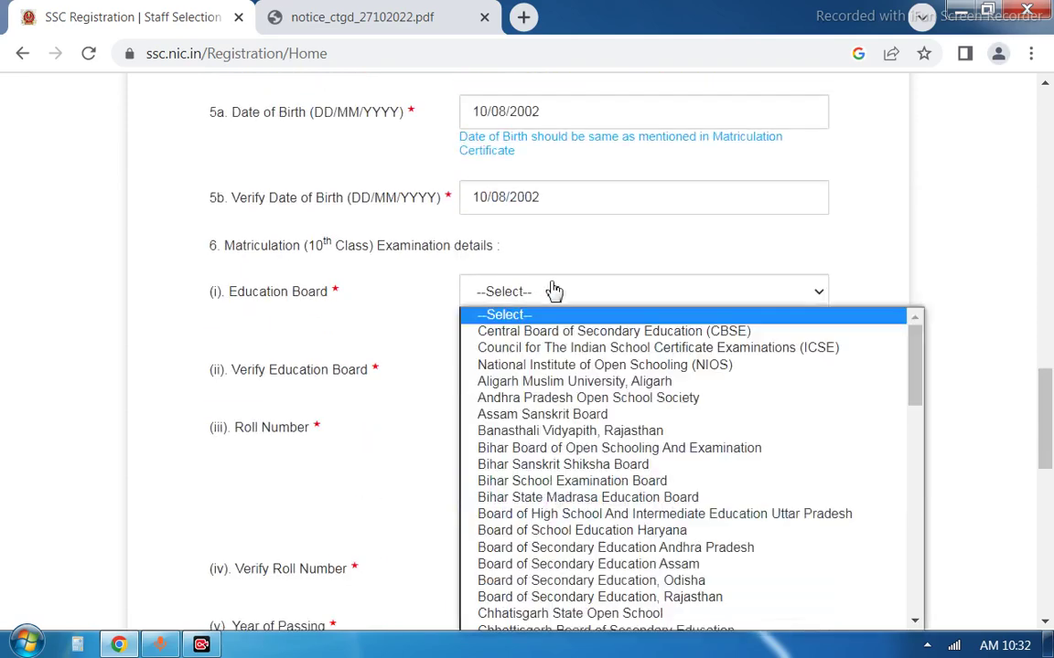
pyautogui.click(549, 331)
pyautogui.click(546, 372)
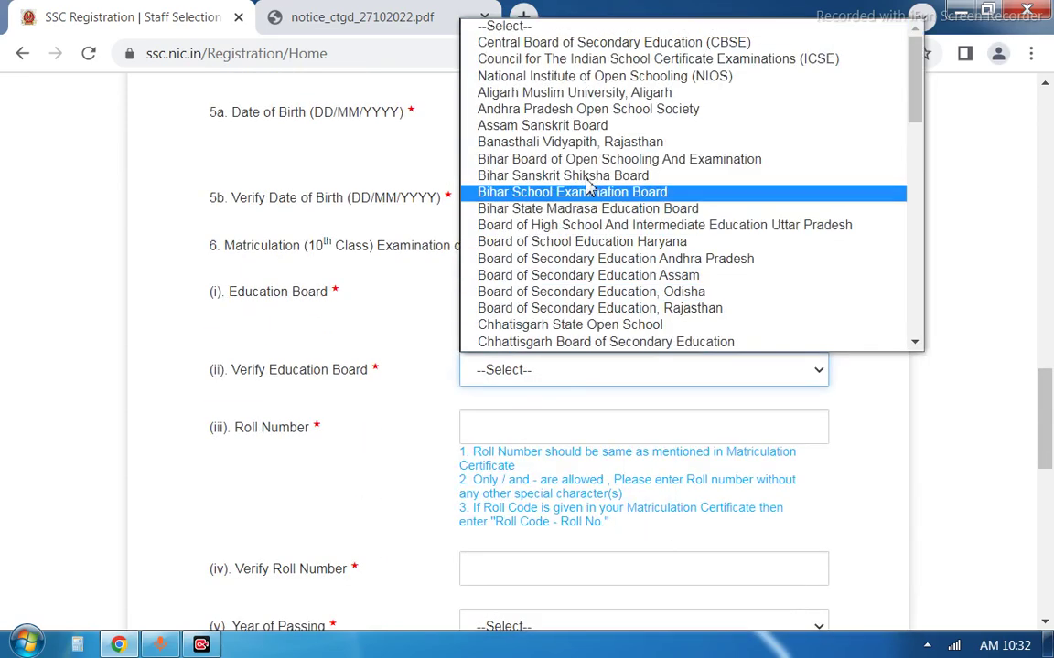
pyautogui.click(631, 42)
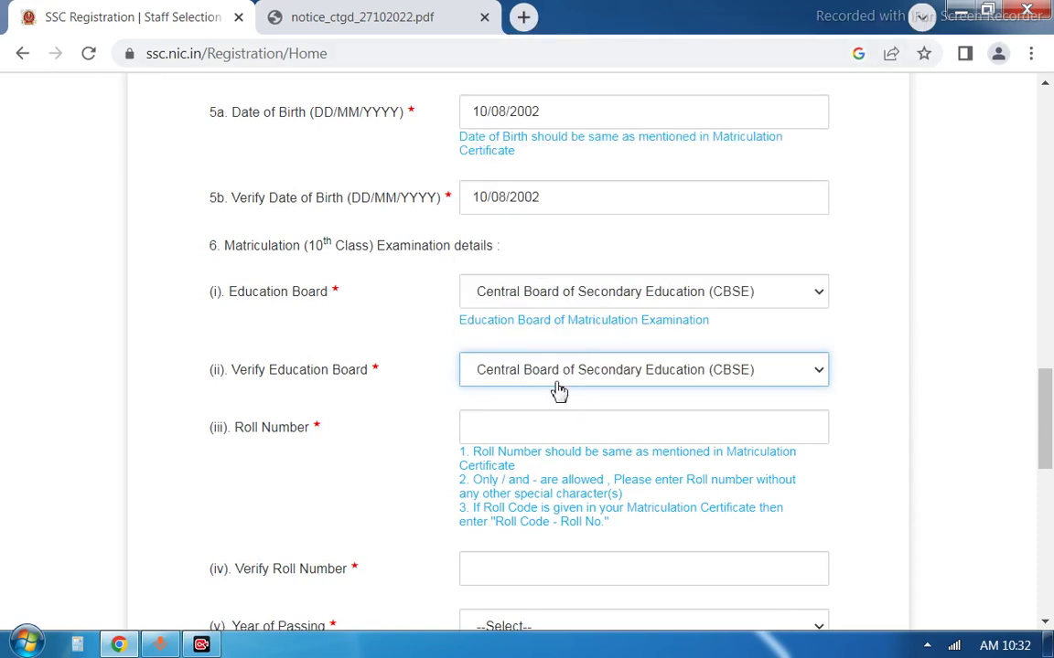
pyautogui.click(557, 428)
pyautogui.scroll(-2, 600, 396)
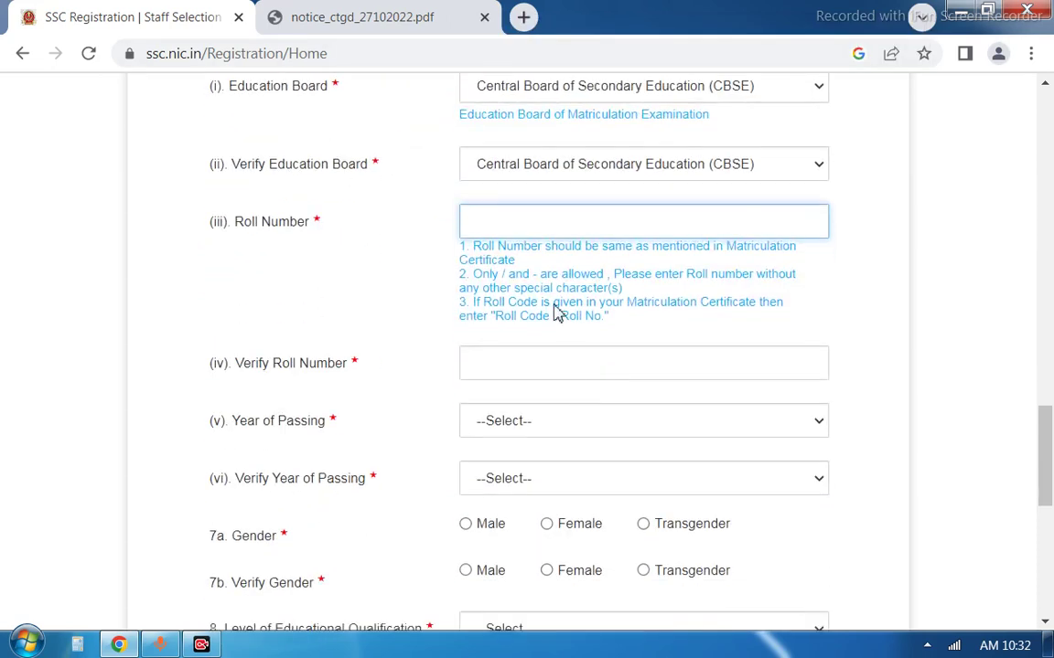
pyautogui.click(522, 365)
pyautogui.scroll(-2, 526, 365)
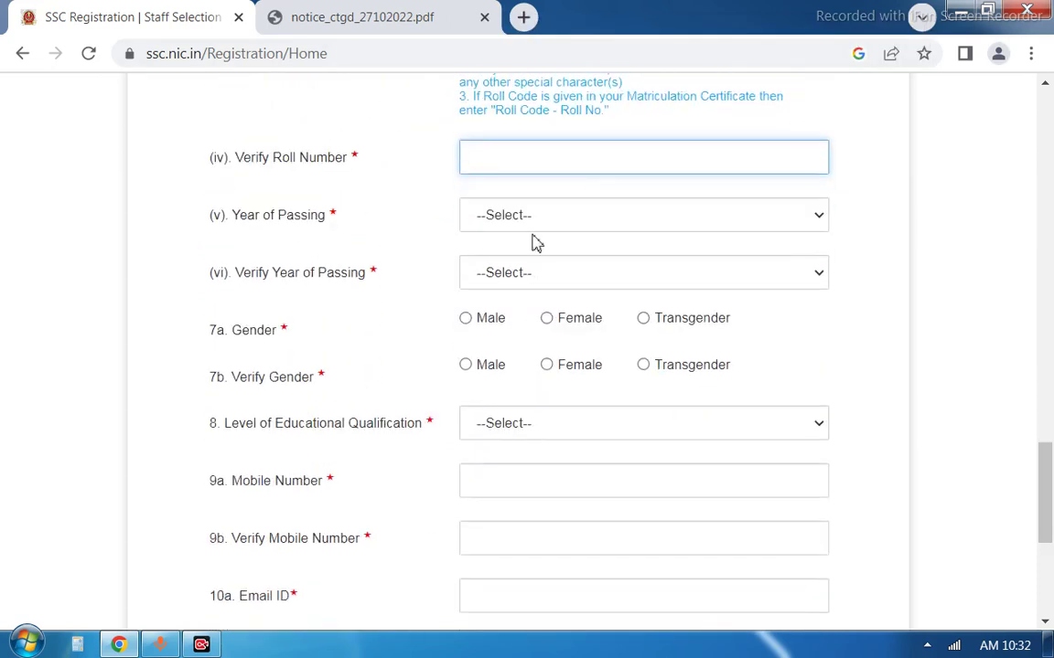
# Set year of passing 2019 and gender Male, each with its verify field
pyautogui.click(538, 219)
pyautogui.click(538, 307)
pyautogui.click(550, 280)
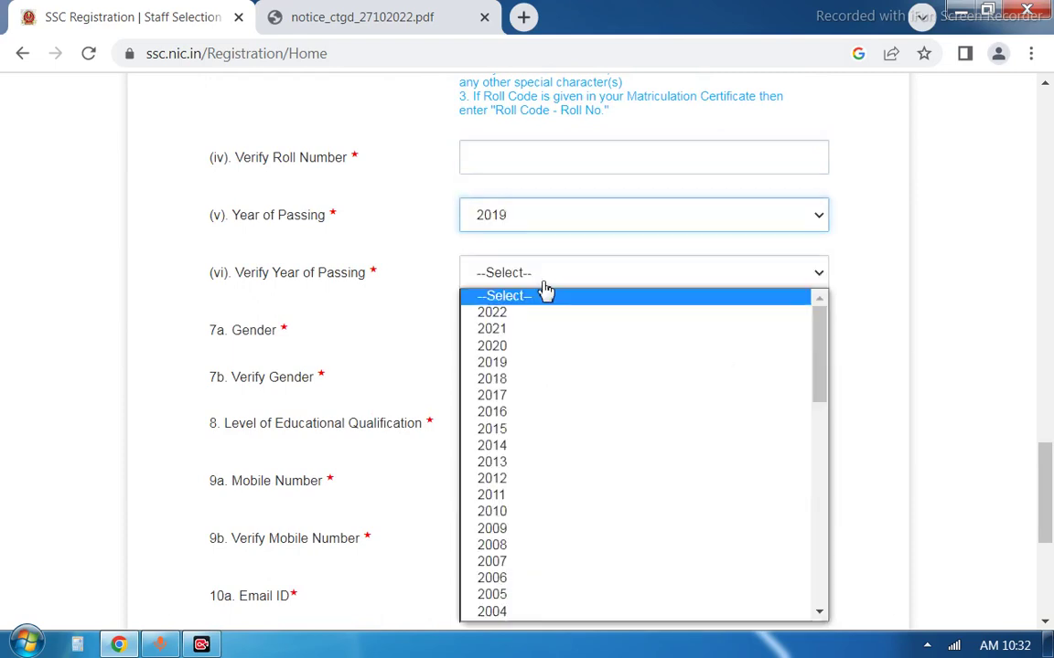
pyautogui.click(523, 365)
pyautogui.click(476, 321)
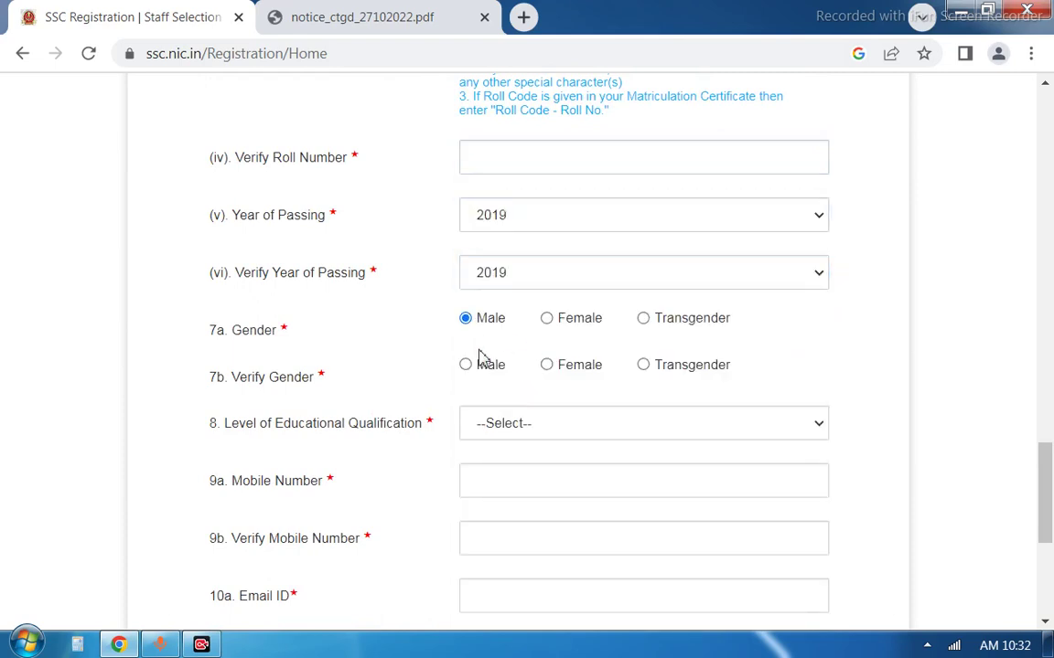
pyautogui.click(465, 365)
pyautogui.scroll(-1, 540, 358)
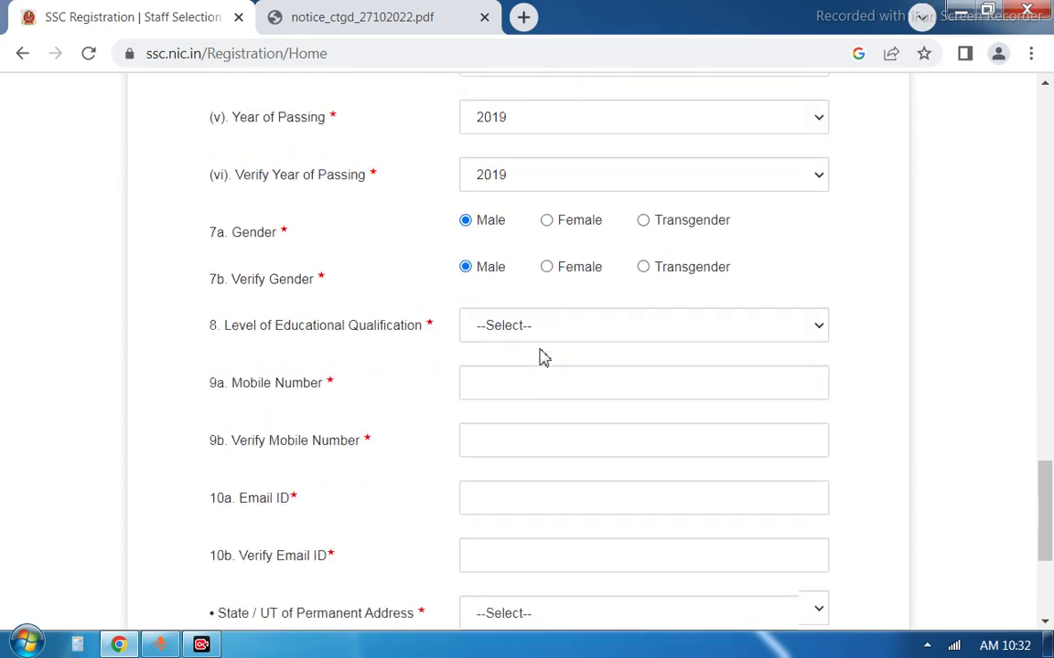
# Choose Higher Secondary (10+2) as the level of educational qualification
pyautogui.click(510, 331)
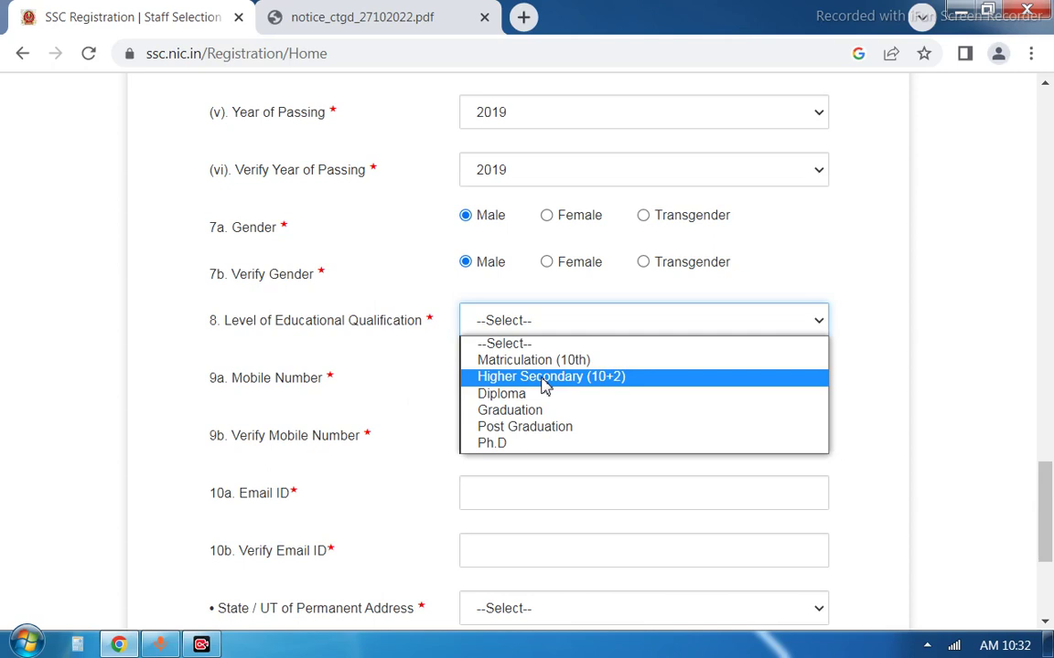
pyautogui.click(543, 379)
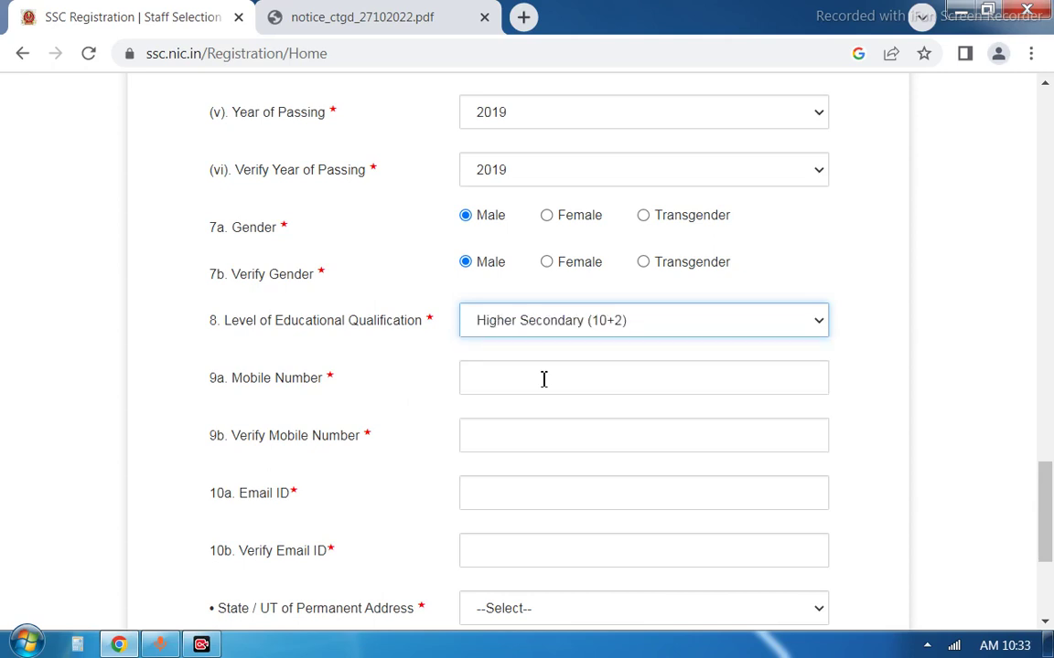
pyautogui.click(543, 378)
# Go through the mobile and e-mail fields and set the permanent address state to Uttar Pradesh
pyautogui.scroll(-1, 518, 337)
pyautogui.click(518, 334)
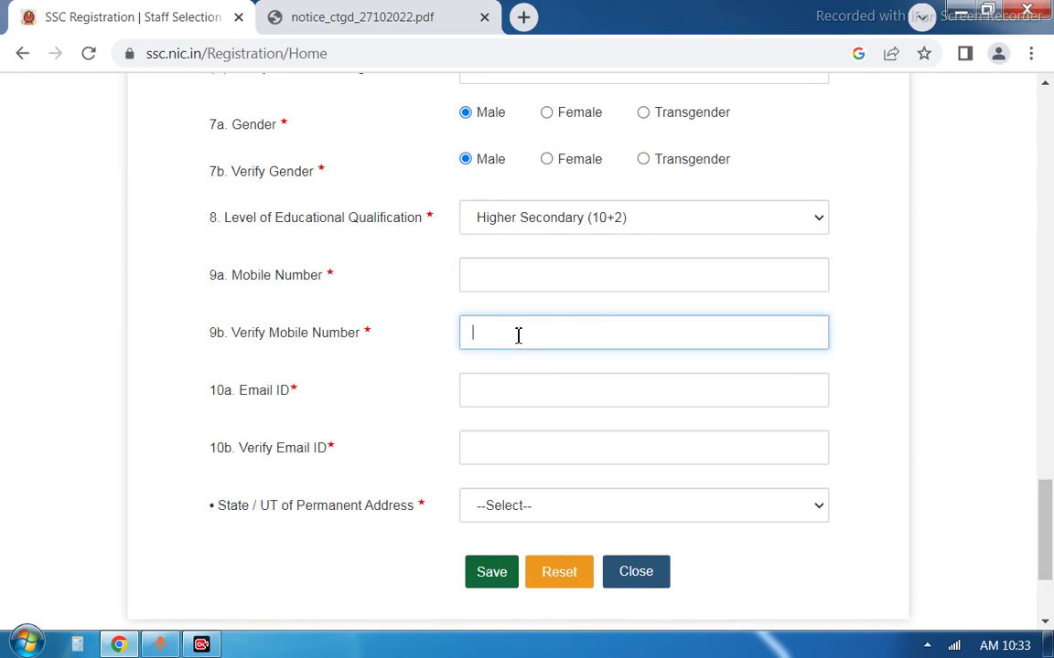
pyautogui.click(520, 397)
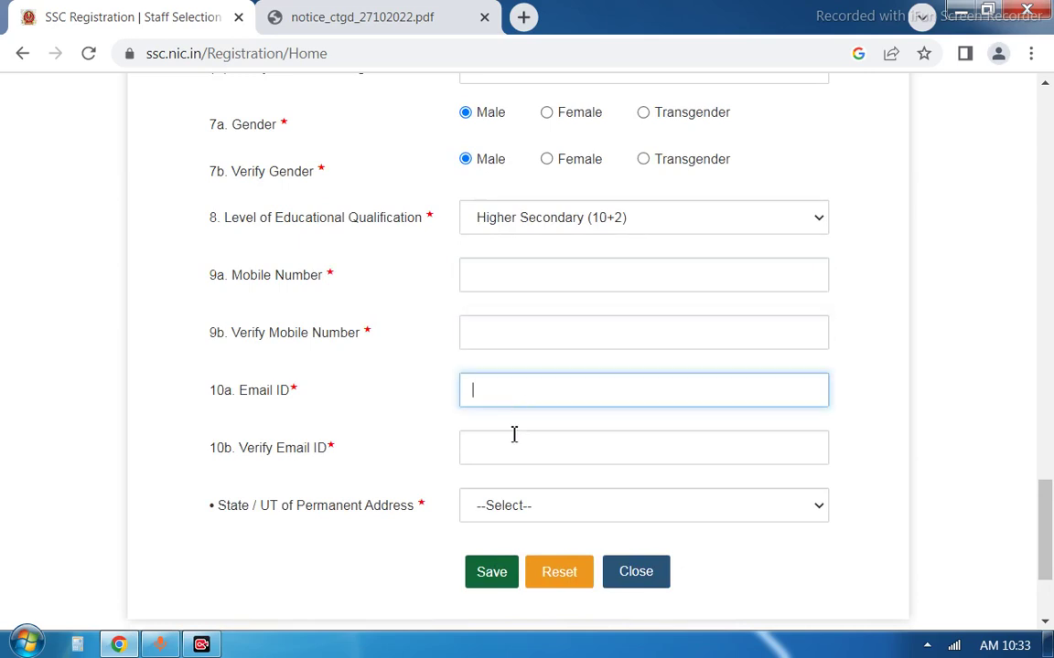
pyautogui.click(514, 445)
pyautogui.click(516, 521)
pyautogui.press('u')
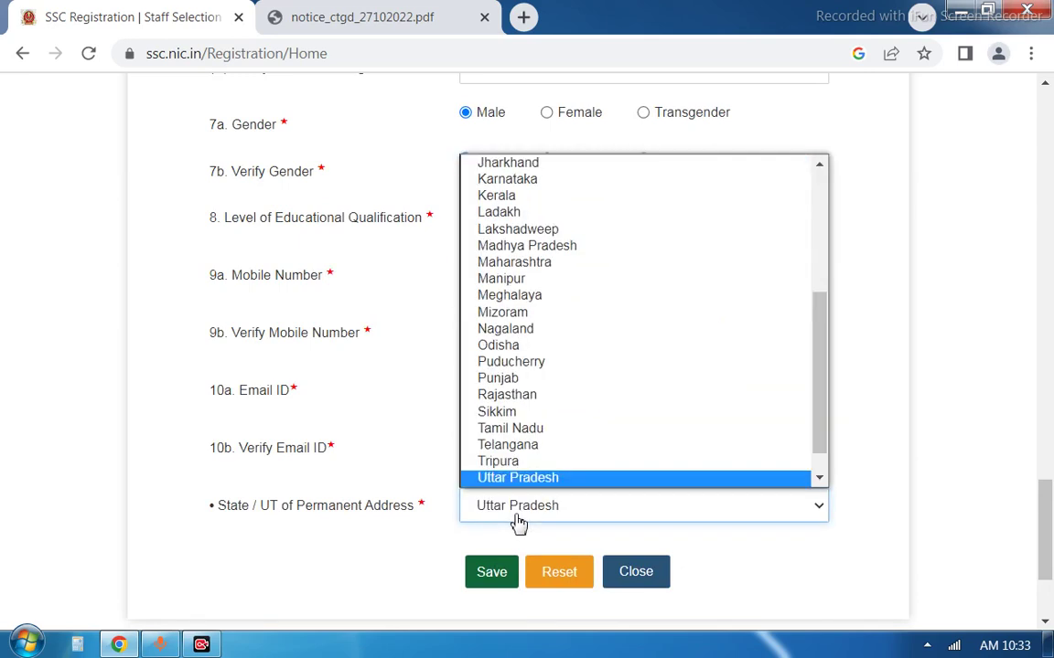
pyautogui.click(491, 574)
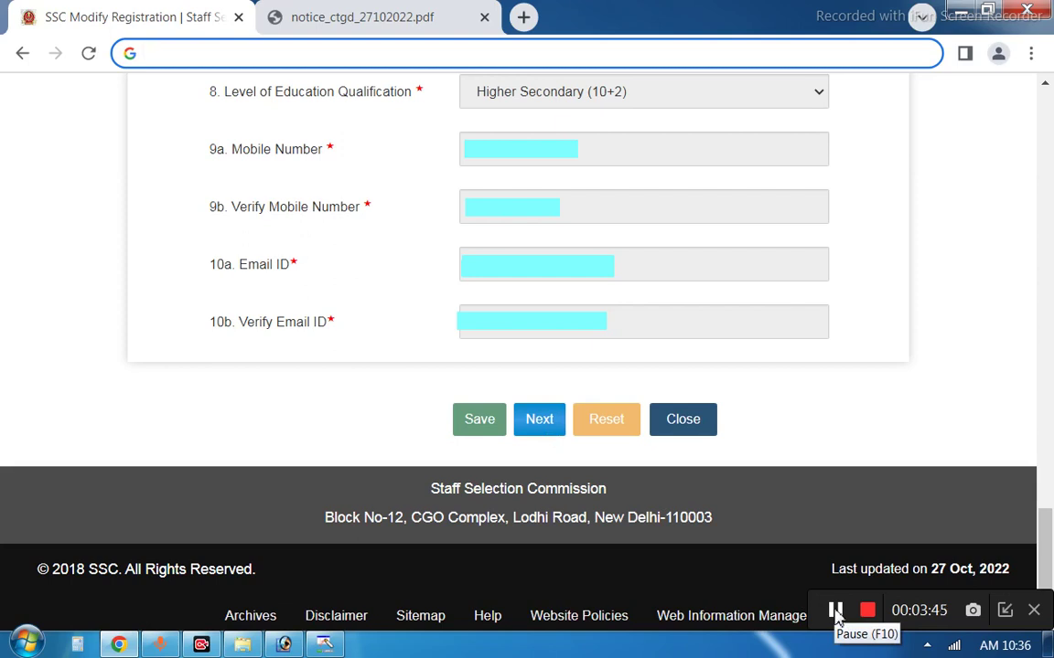
# Save the basic details with mobile and e-mail filled, continuing to Modify Registration
pyautogui.click(835, 614)
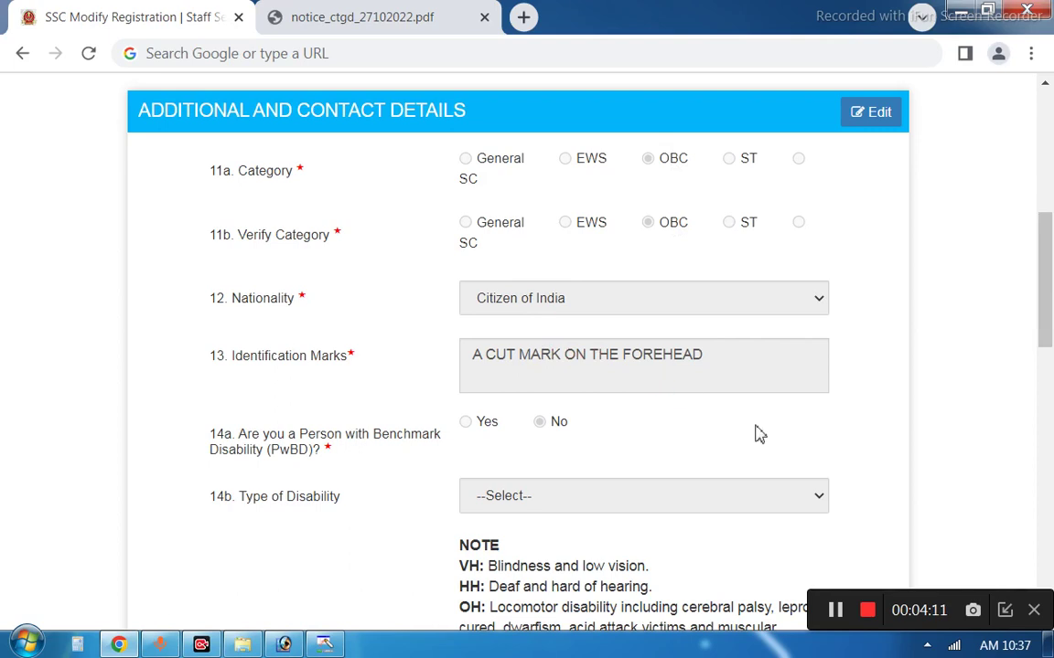
# Review the Additional and Contact Details section and continue to the Declaration
pyautogui.scroll(-5, 722, 554)
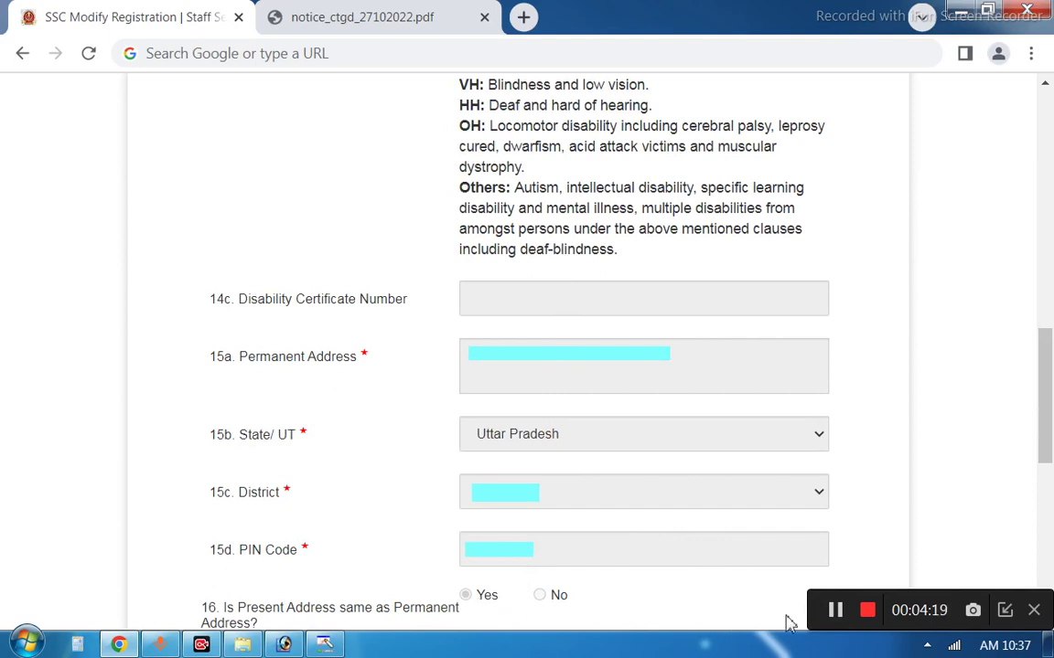
pyautogui.scroll(-6, 615, 541)
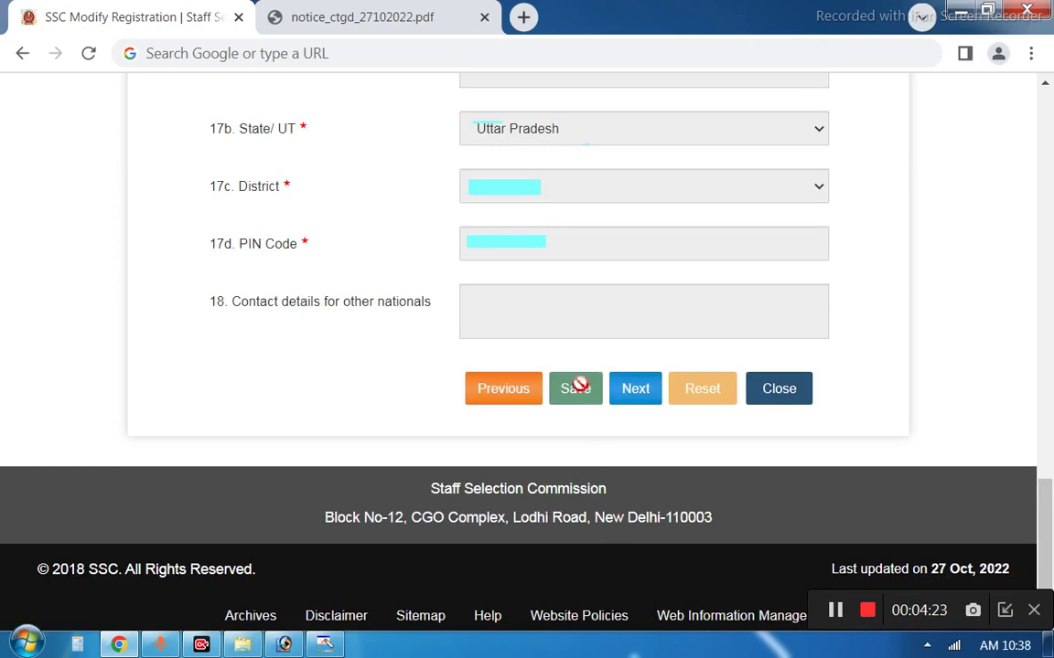
pyautogui.click(649, 410)
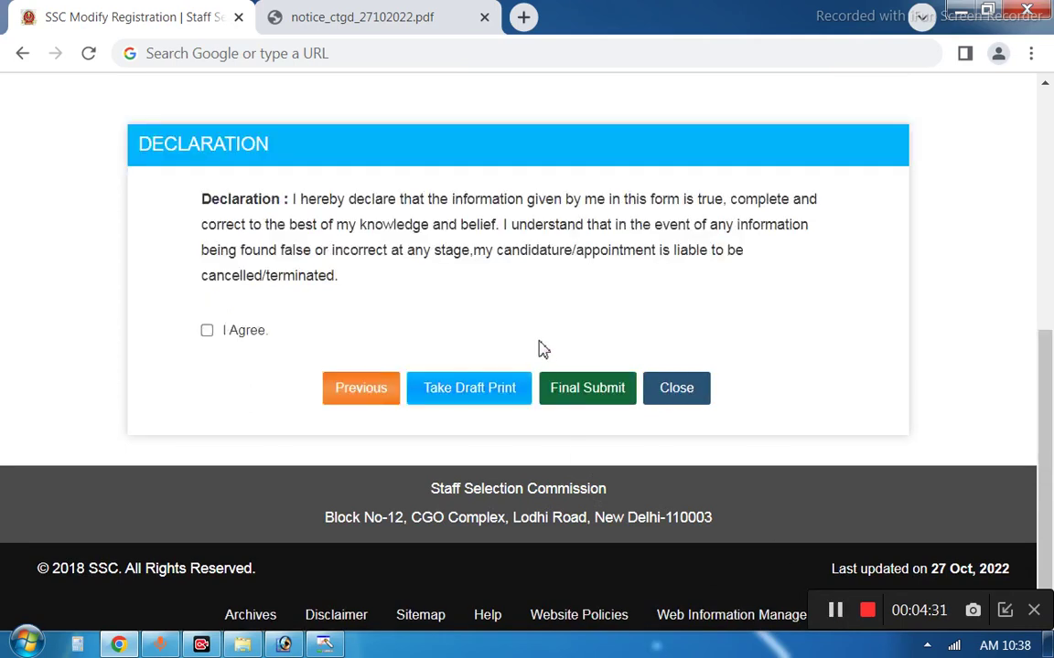
# Tick I Agree under the Declaration
pyautogui.click(209, 335)
# Final-submit the registration and start the Constables (GD) 2022 application
pyautogui.click(577, 403)
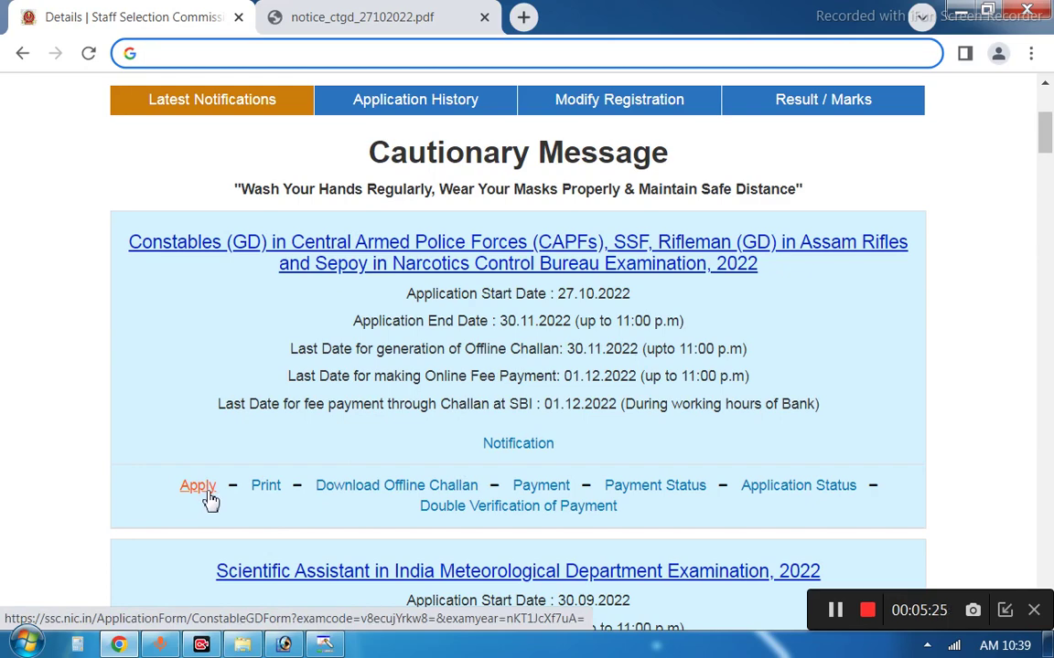
pyautogui.click(208, 499)
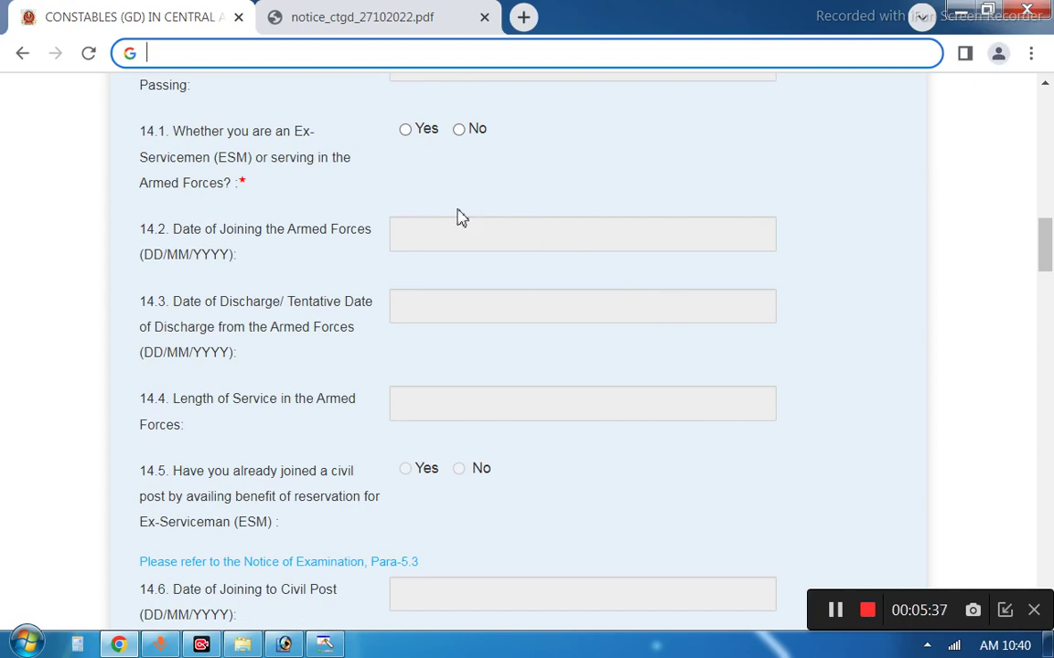
# Answer No to ex-serviceman status, age relaxation and NCC certificate
pyautogui.click(460, 131)
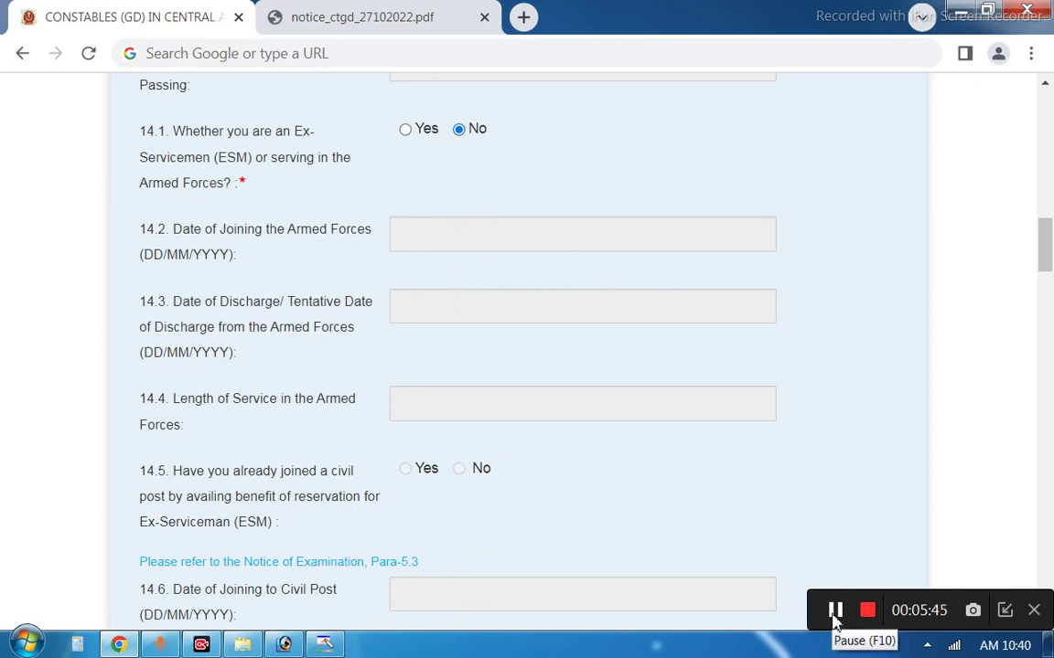
pyautogui.scroll(-5, 576, 427)
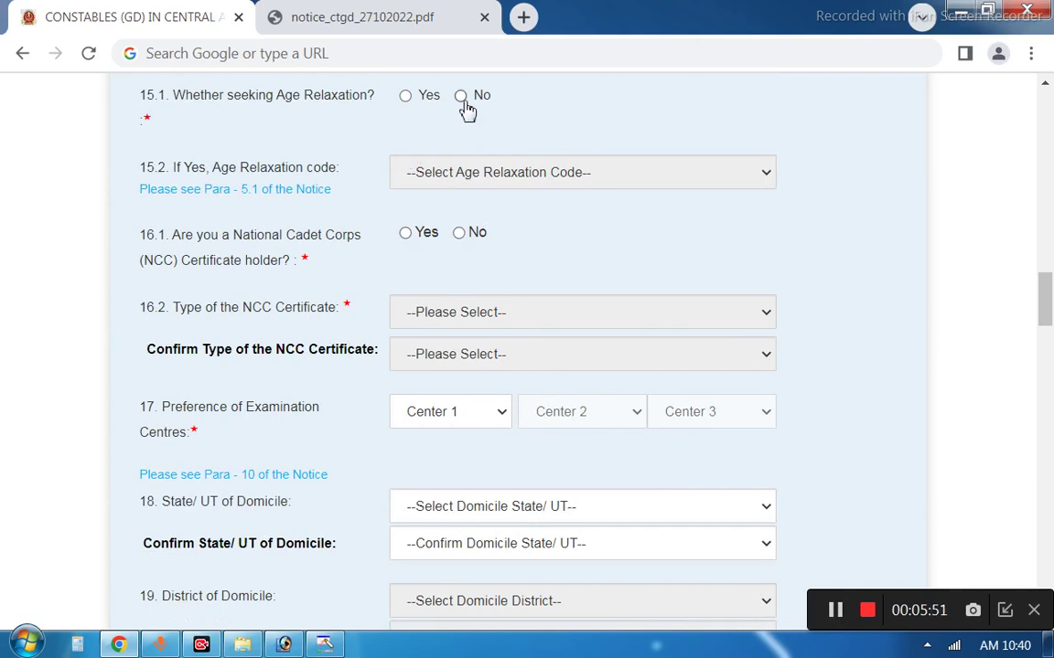
pyautogui.click(406, 97)
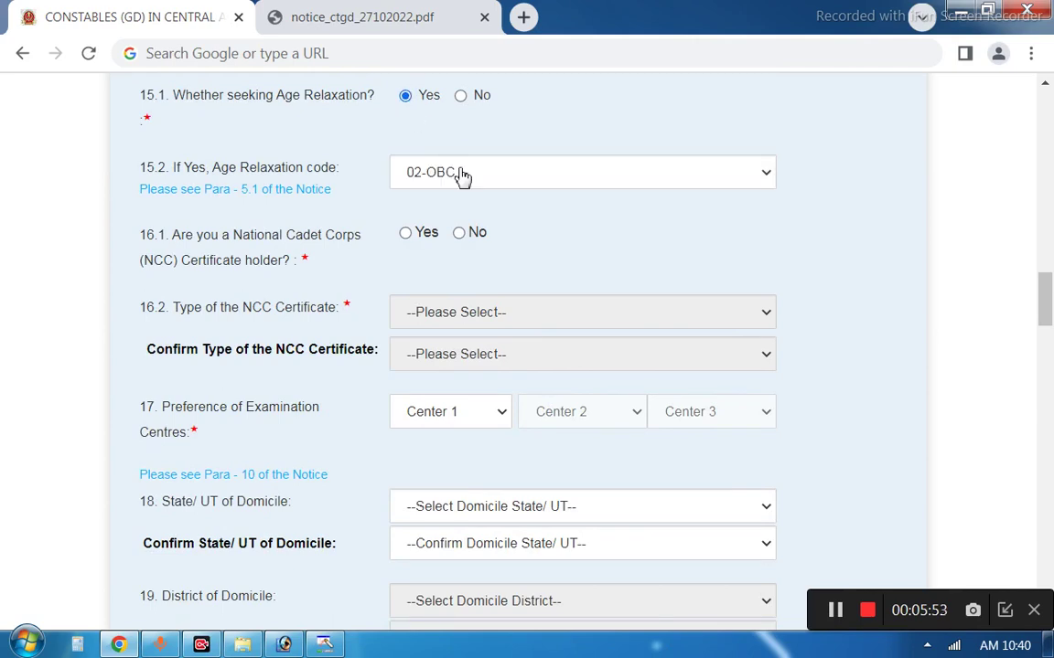
pyautogui.click(458, 174)
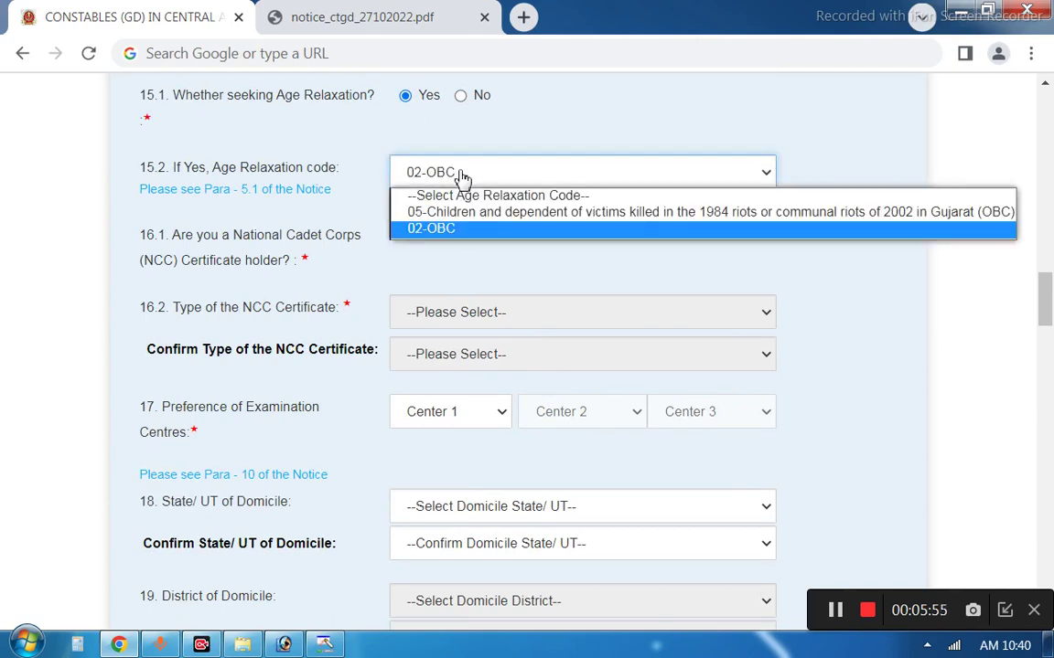
pyautogui.click(463, 176)
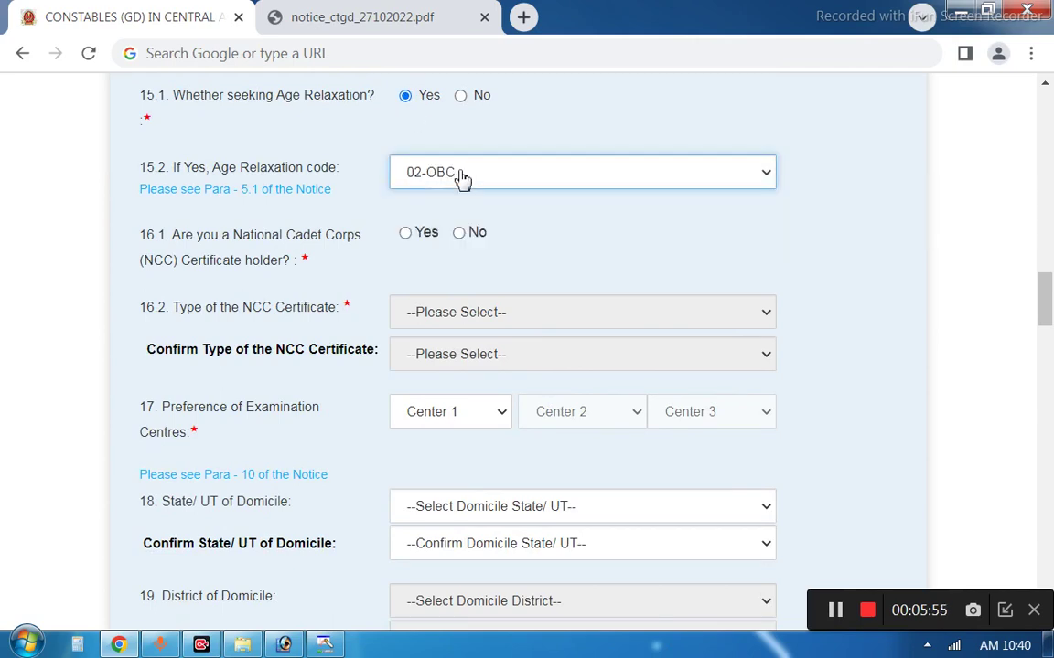
pyautogui.click(462, 99)
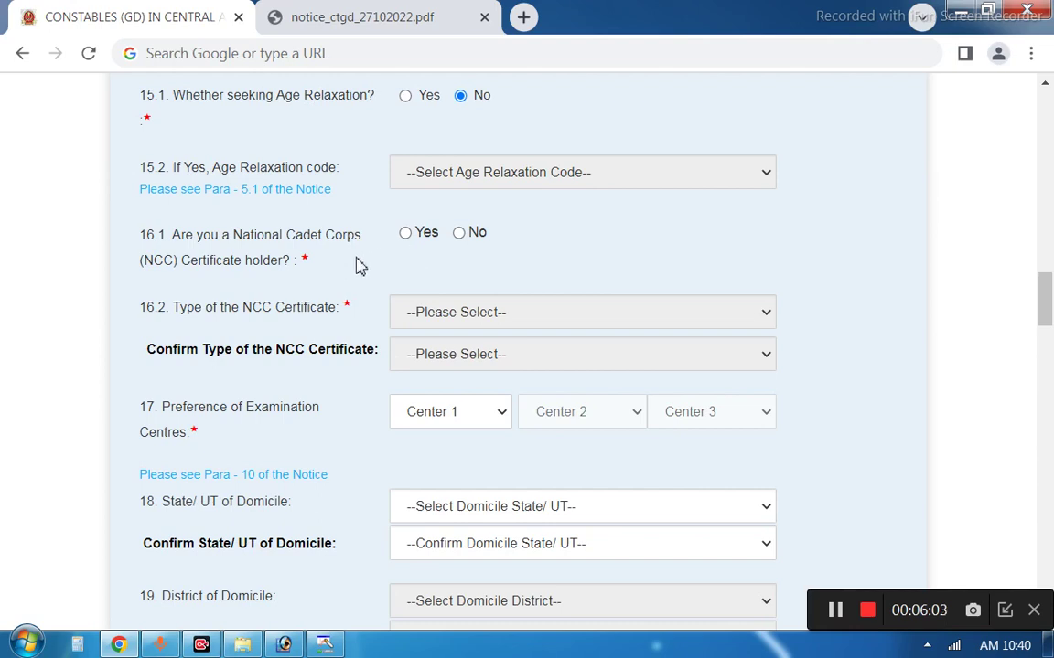
pyautogui.click(411, 236)
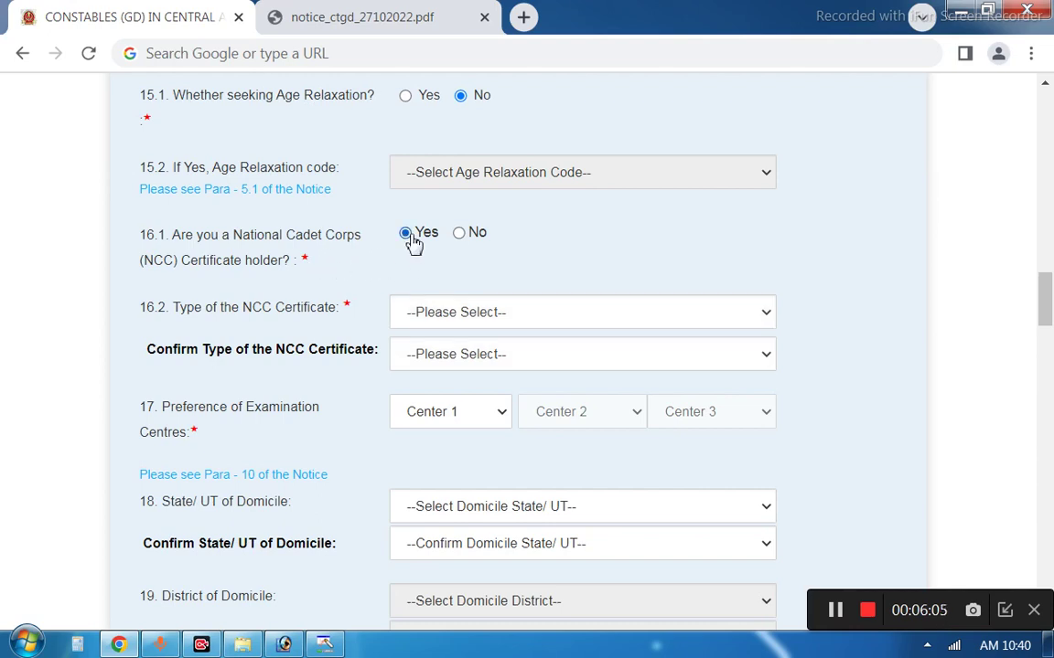
pyautogui.click(440, 307)
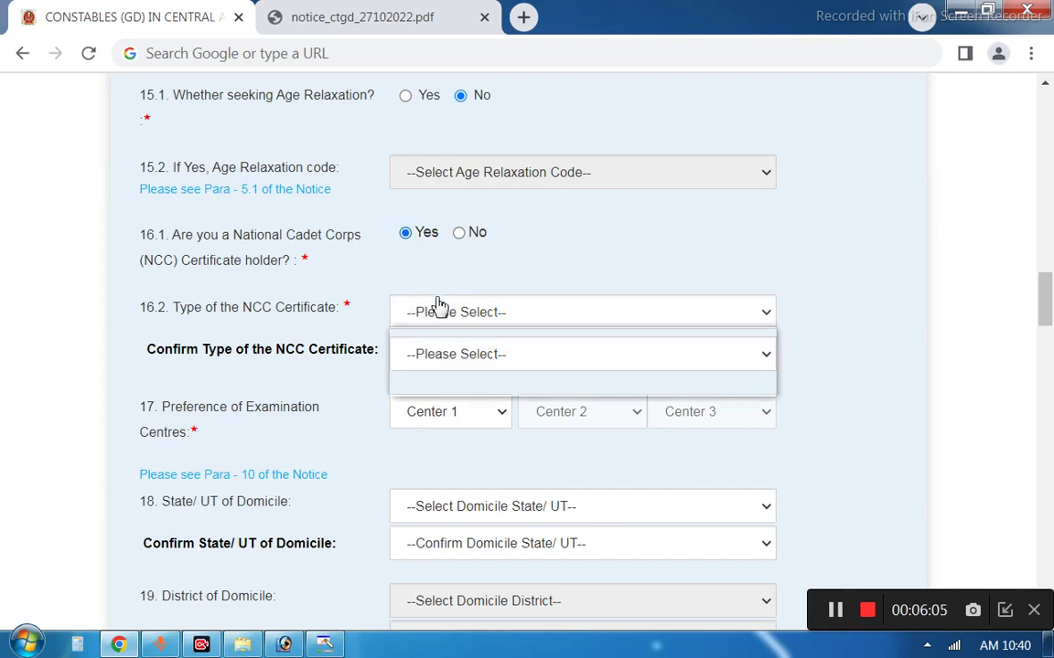
pyautogui.click(465, 236)
pyautogui.click(459, 235)
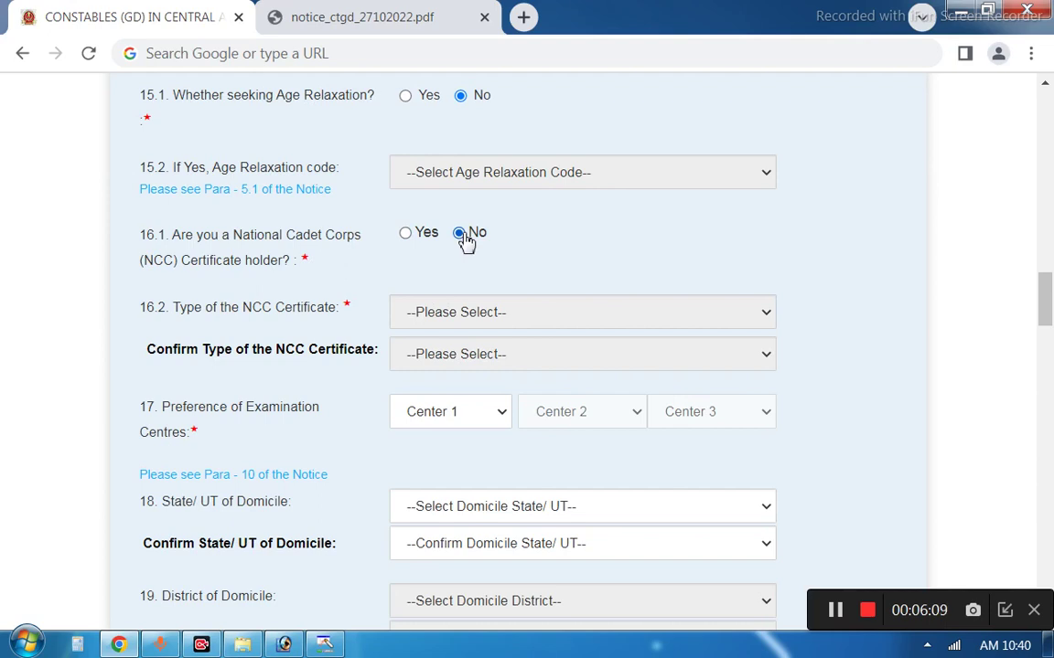
# Set the examination centre preferences to CR-Agra, CR-Varanasi and CR-Bhagalpur
pyautogui.click(474, 417)
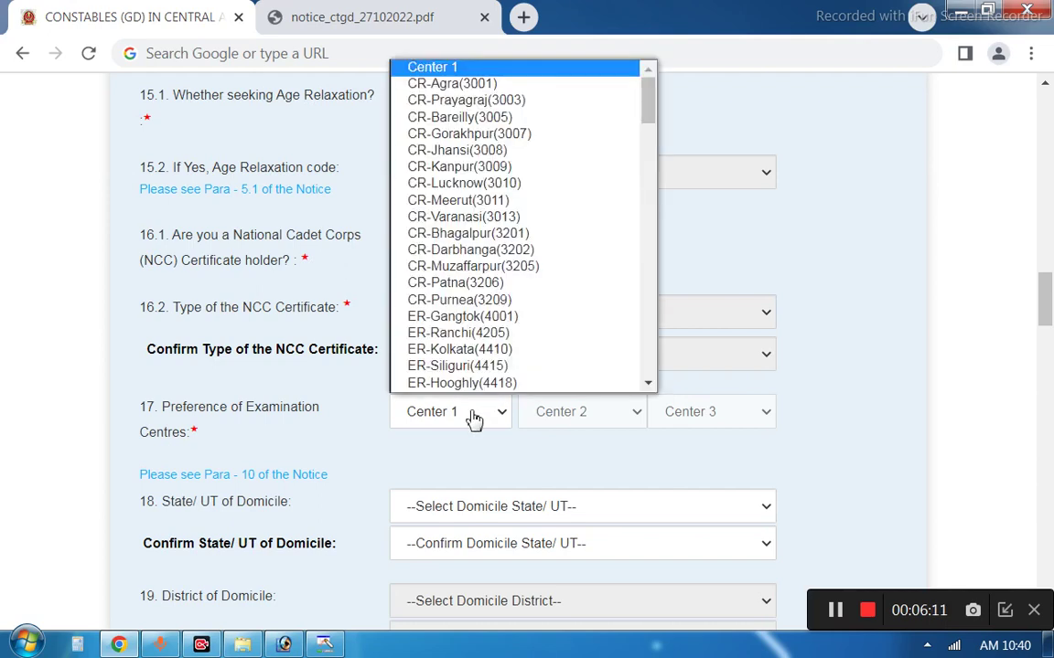
pyautogui.click(565, 419)
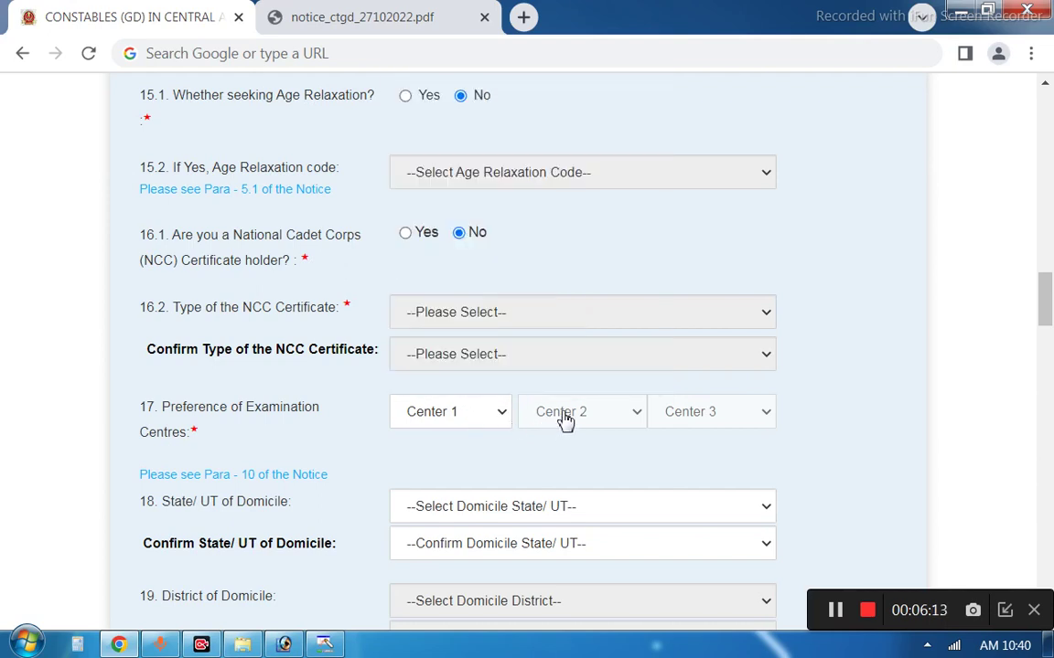
pyautogui.click(492, 416)
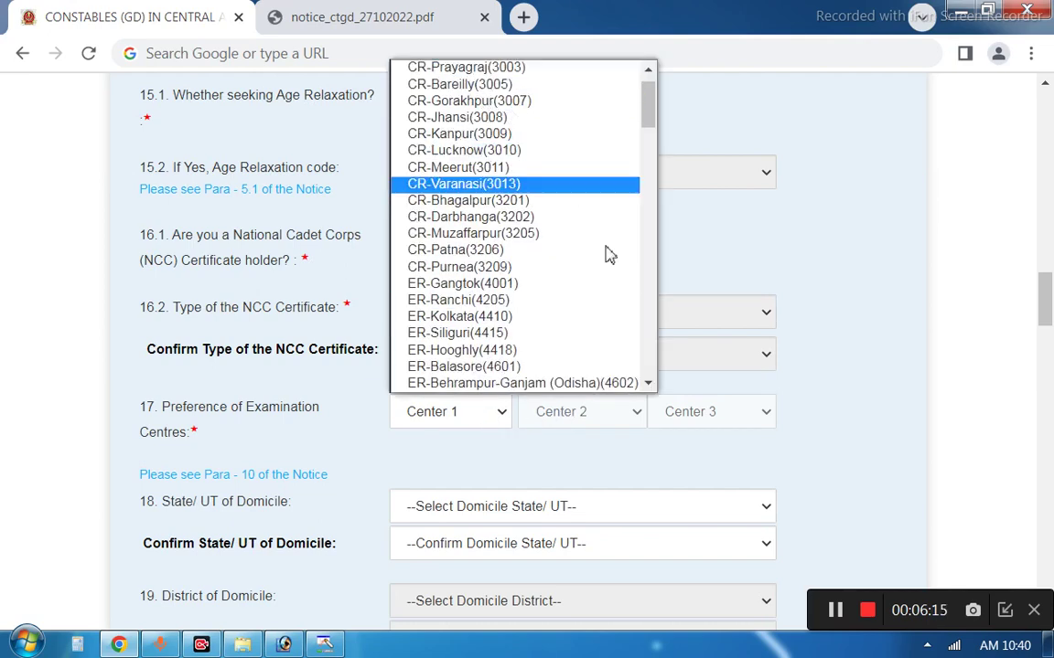
pyautogui.click(620, 430)
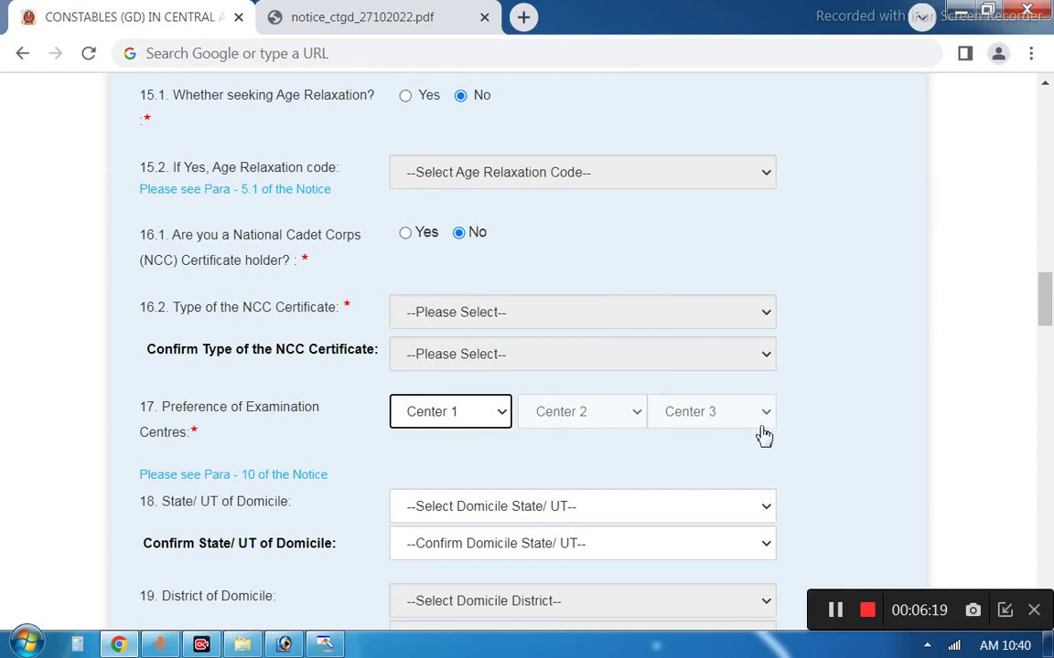
pyautogui.click(835, 611)
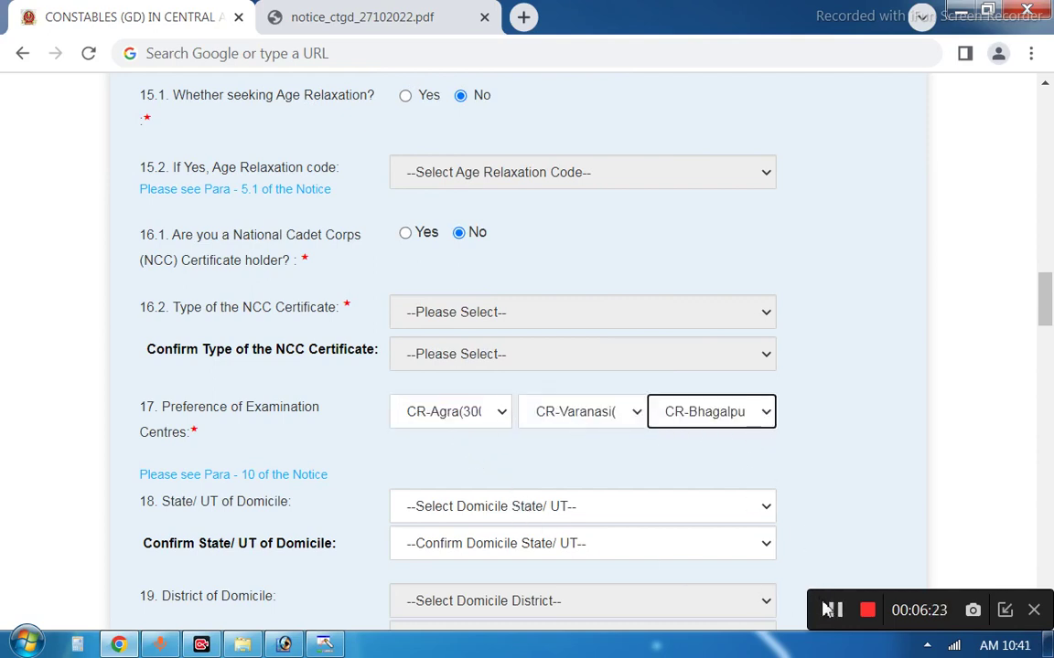
# Select Uttar Pradesh as the domicile state and as the confirmed domicile state
pyautogui.press('Tab')
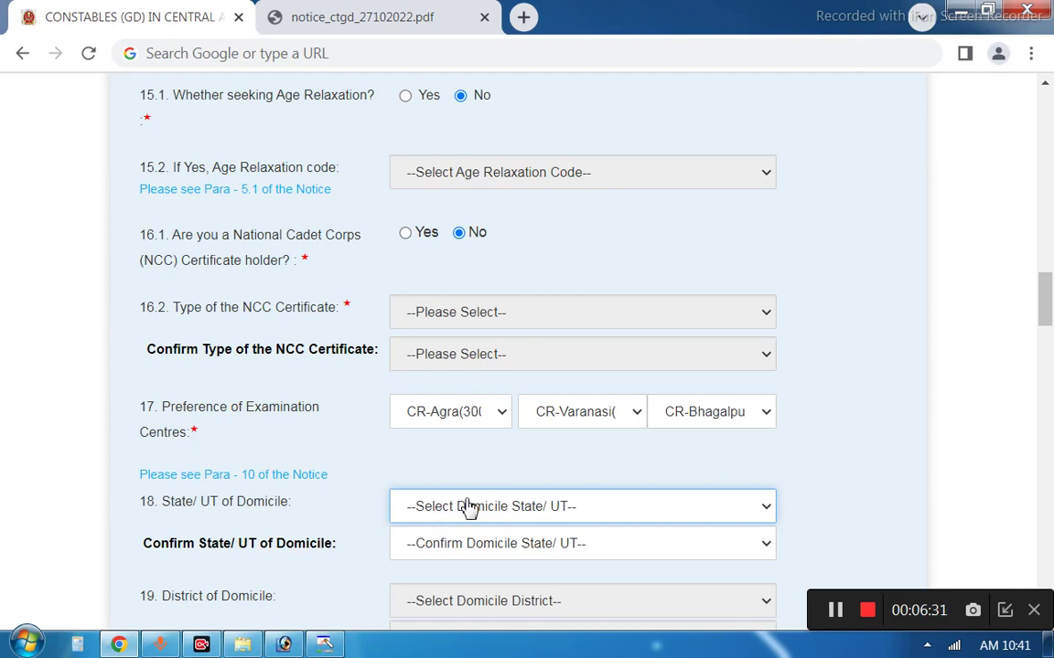
pyautogui.click(470, 508)
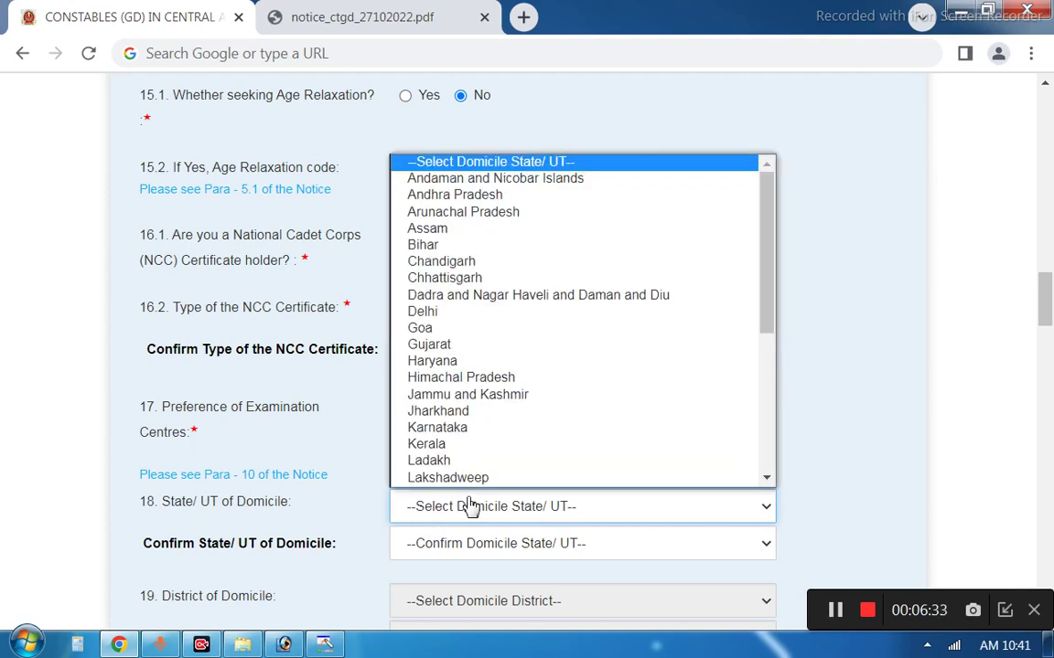
pyautogui.press('u')
pyautogui.click(469, 509)
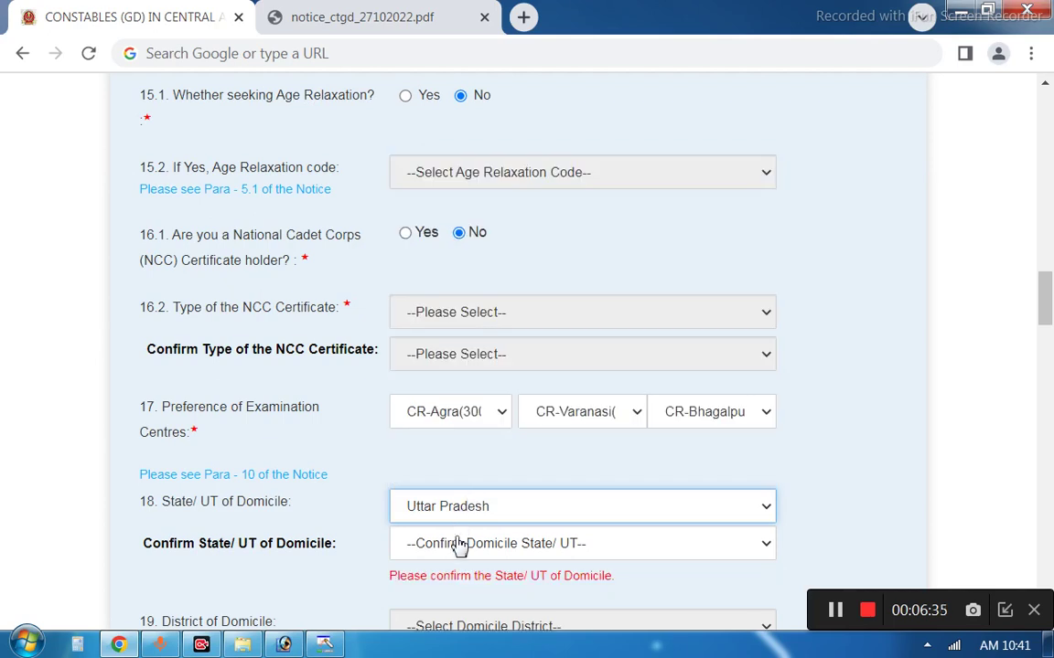
pyautogui.click(458, 548)
pyautogui.press('u')
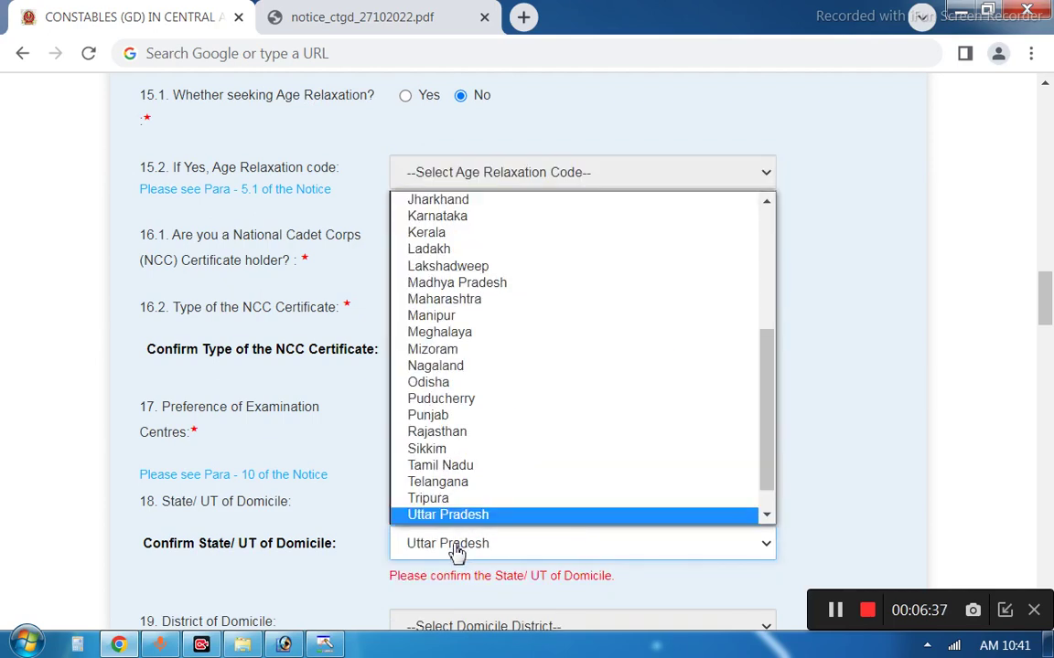
pyautogui.click(458, 551)
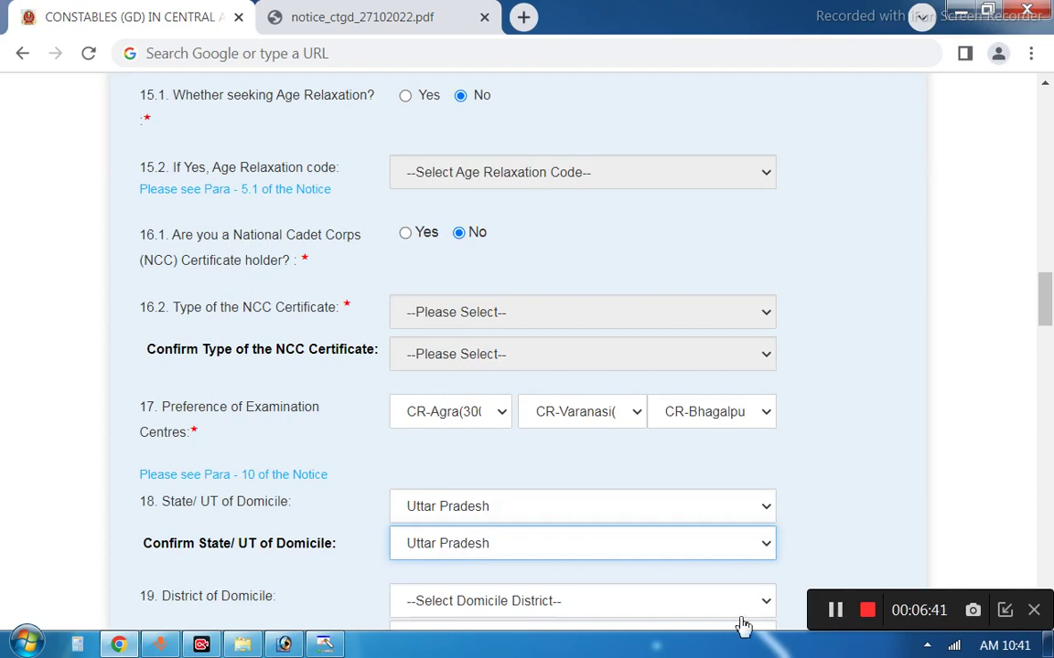
pyautogui.click(835, 611)
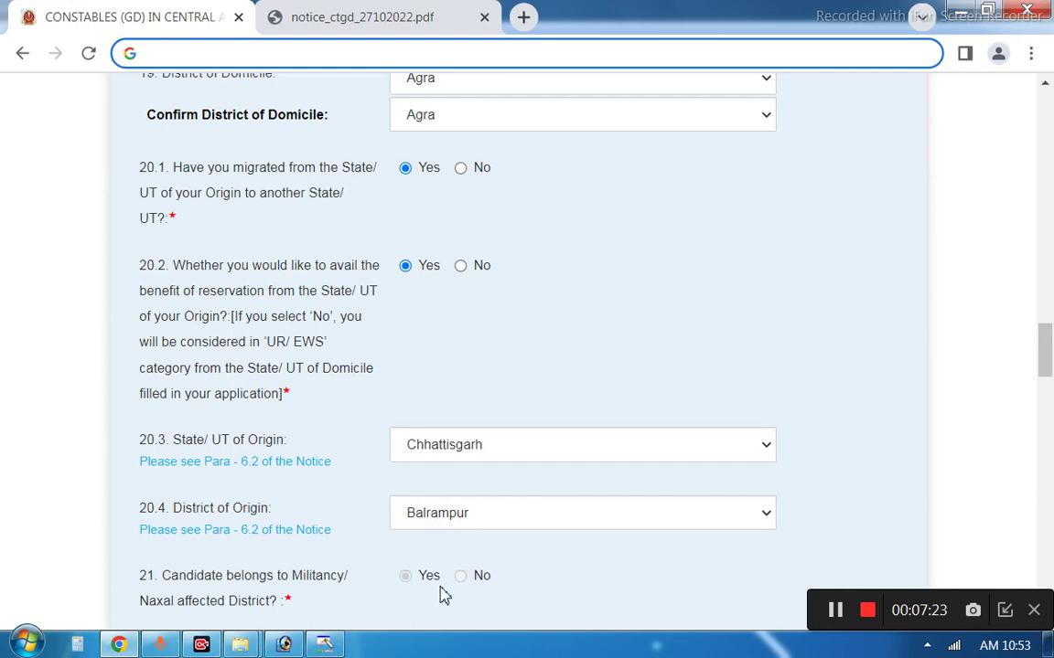
pyautogui.click(450, 519)
pyautogui.scroll(-1, 458, 414)
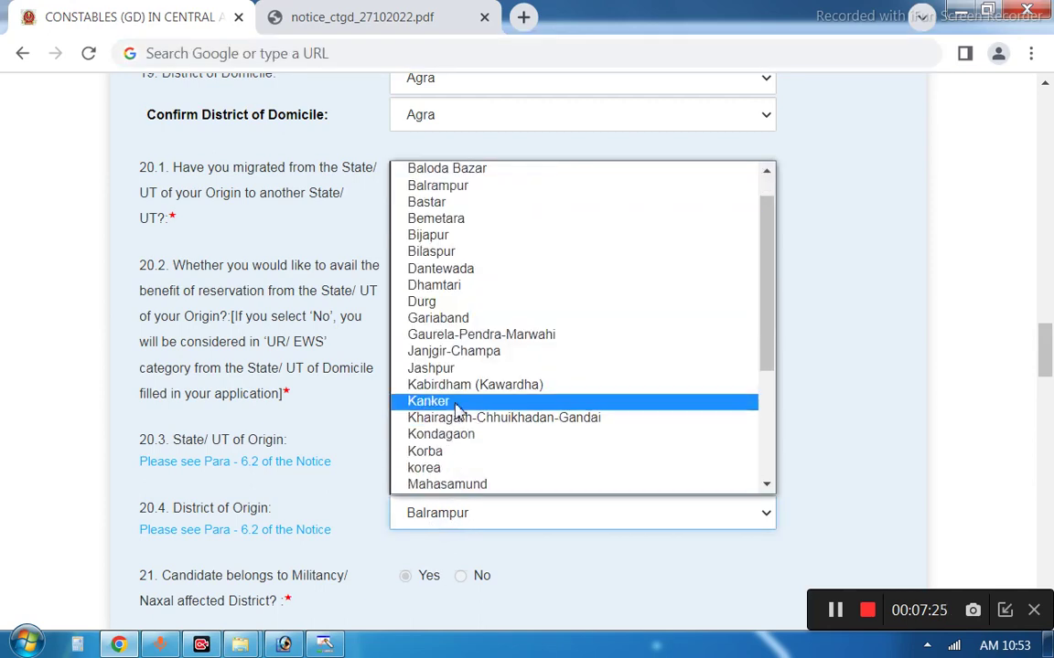
pyautogui.press('Escape')
pyautogui.press('k')
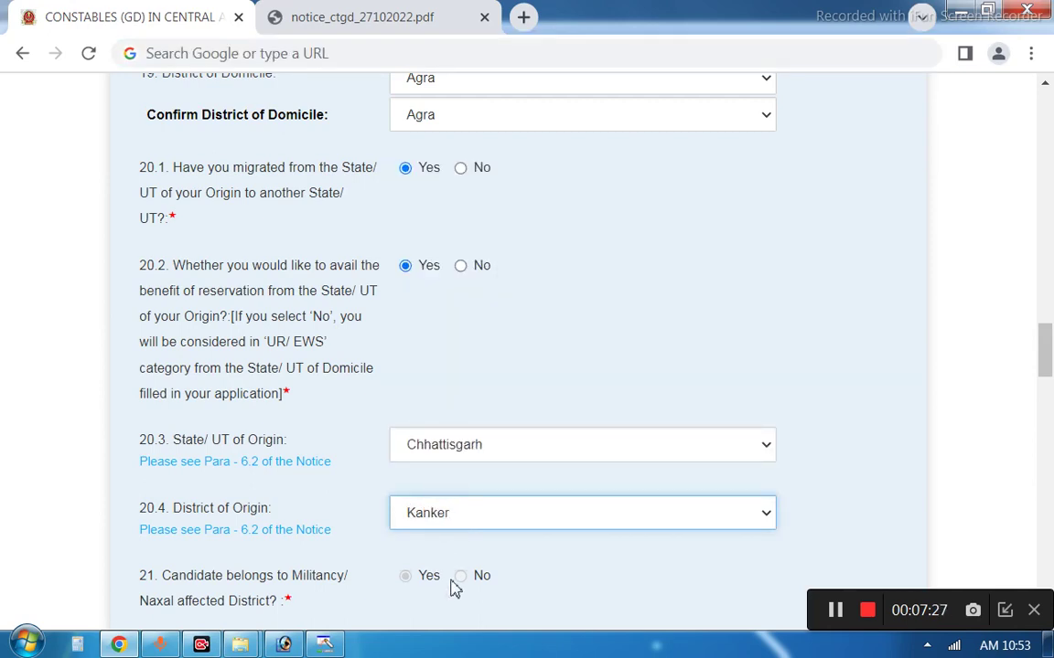
pyautogui.click(464, 522)
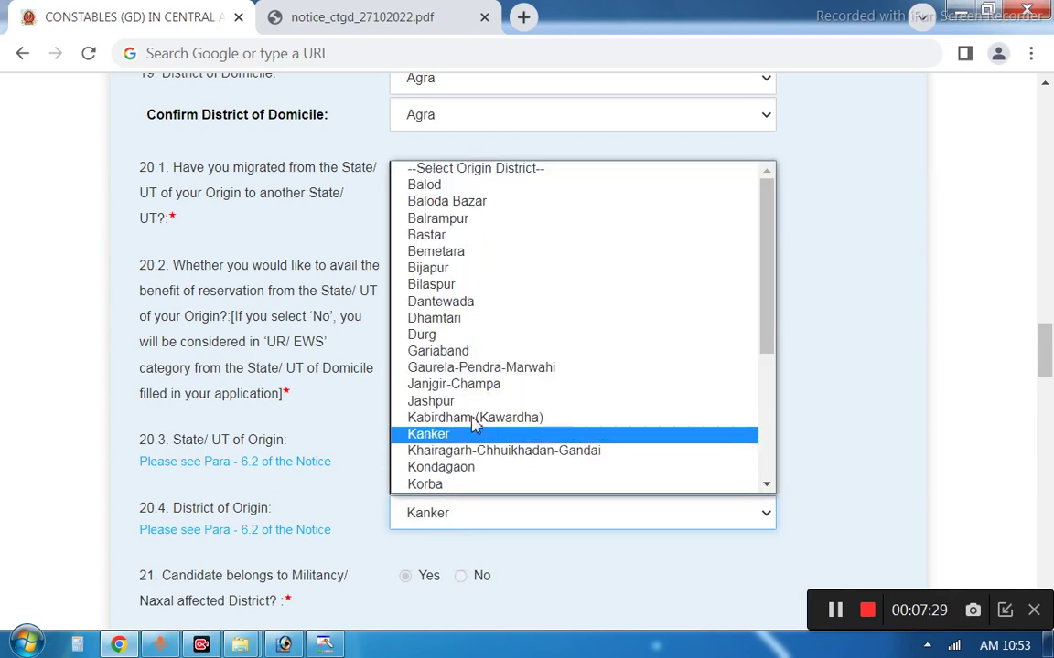
pyautogui.press('Escape')
pyautogui.press('d')
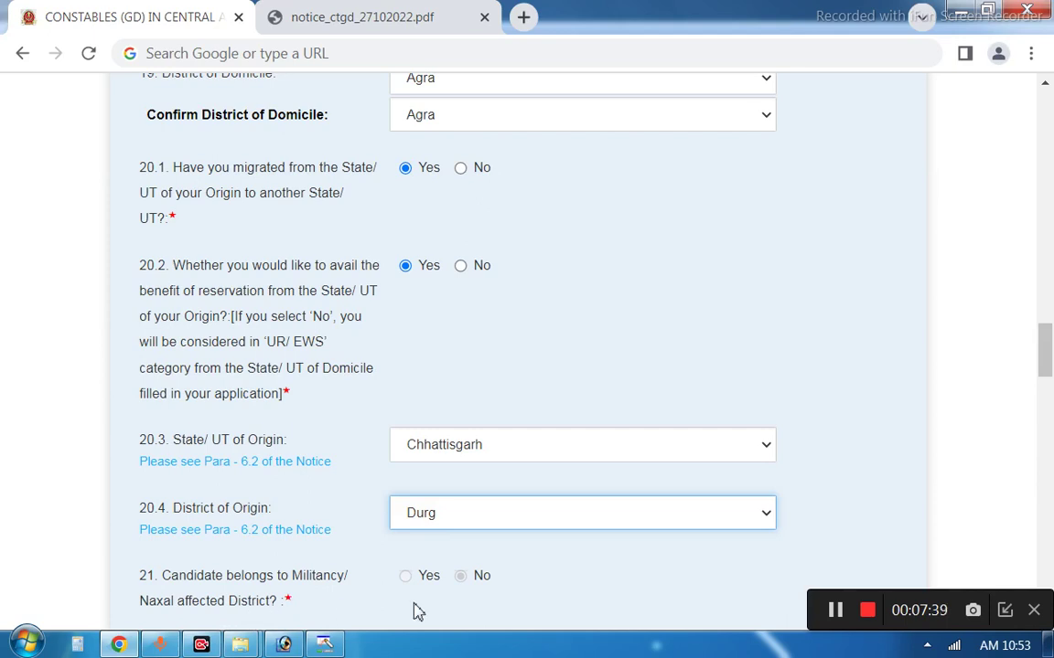
pyautogui.click(458, 517)
pyautogui.press('Escape')
pyautogui.press('b')
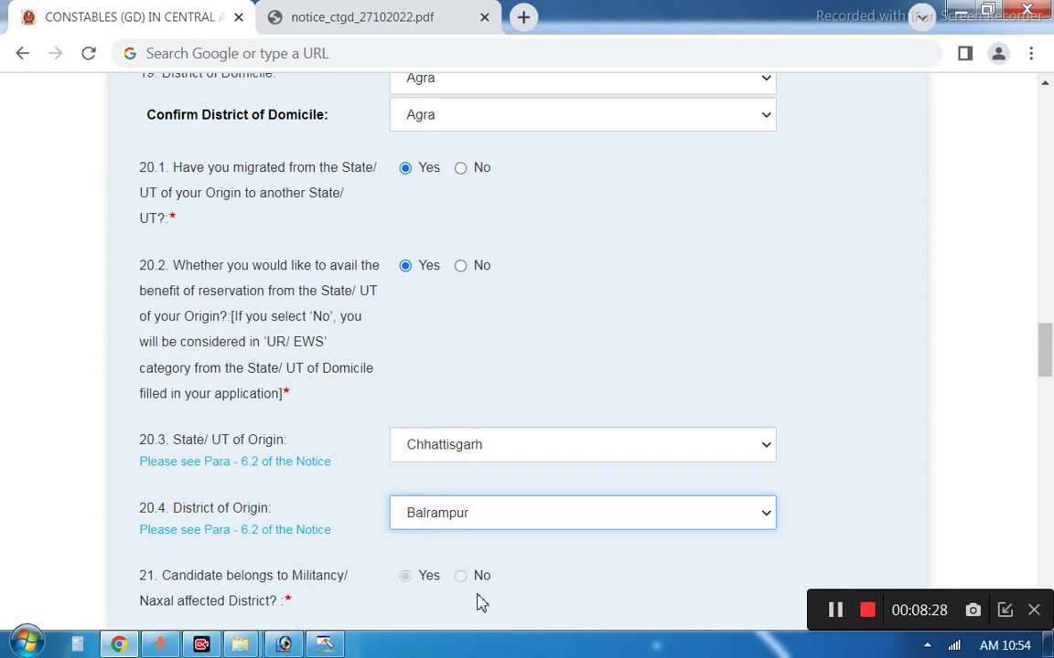
# Answer migration No and bring up the CAPF post codes table under item 23
pyautogui.click(835, 610)
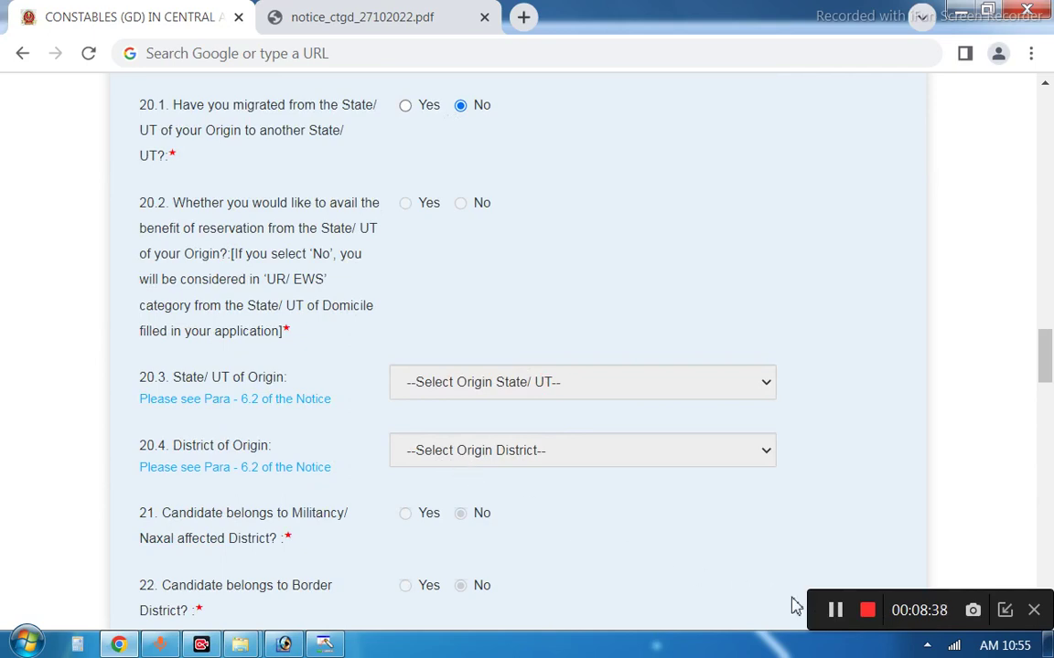
pyautogui.scroll(-6, 713, 588)
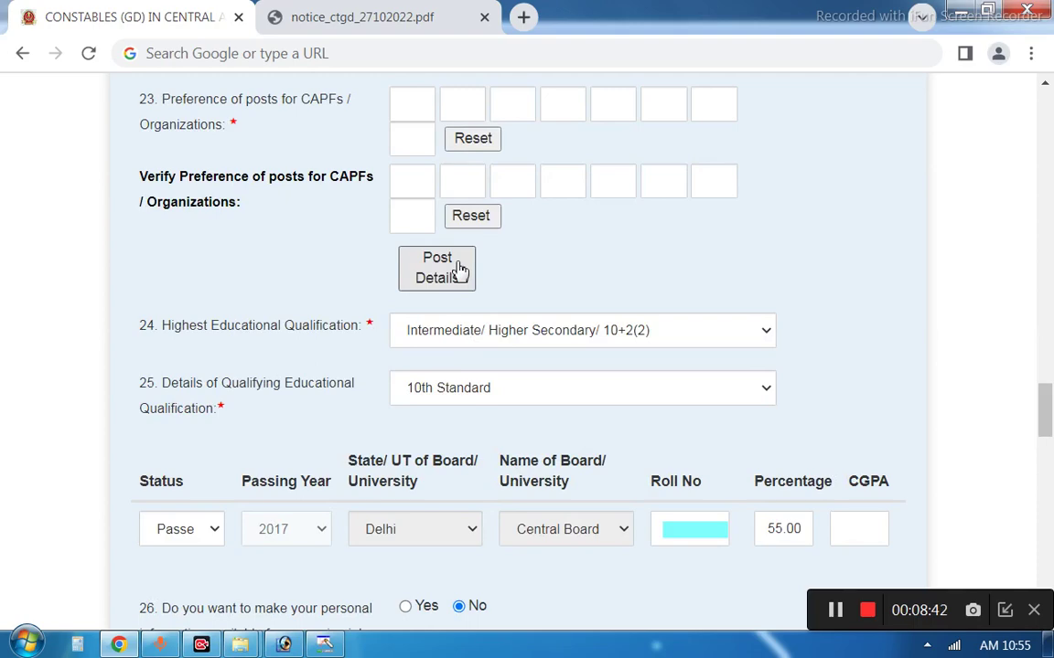
pyautogui.click(460, 270)
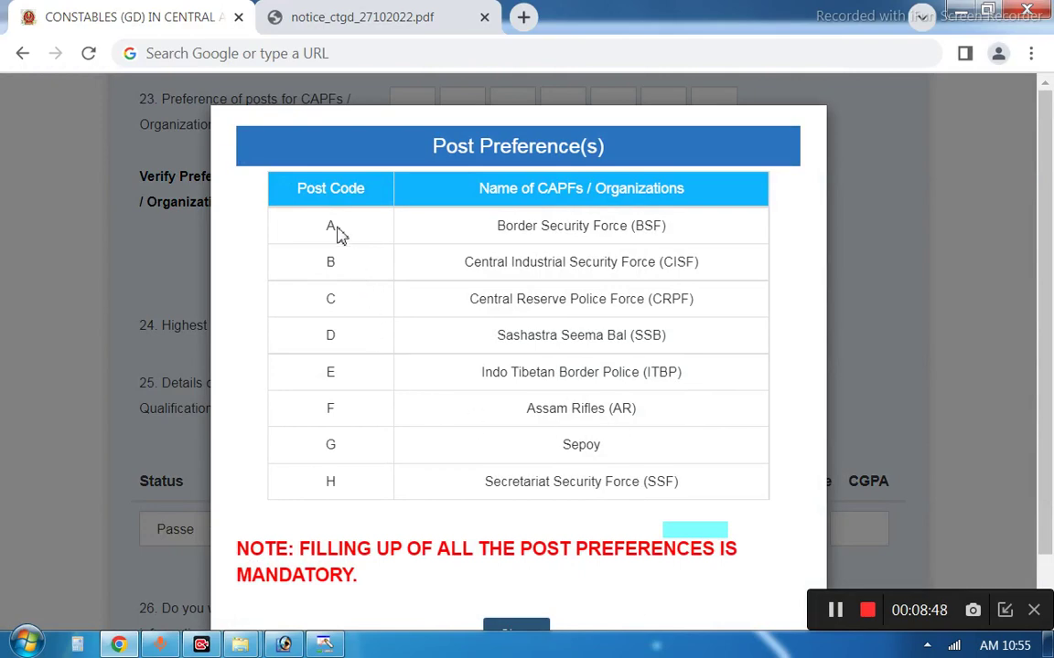
# Fill the first two post preferences with A and C, checking the CAPF codes table
pyautogui.click(515, 631)
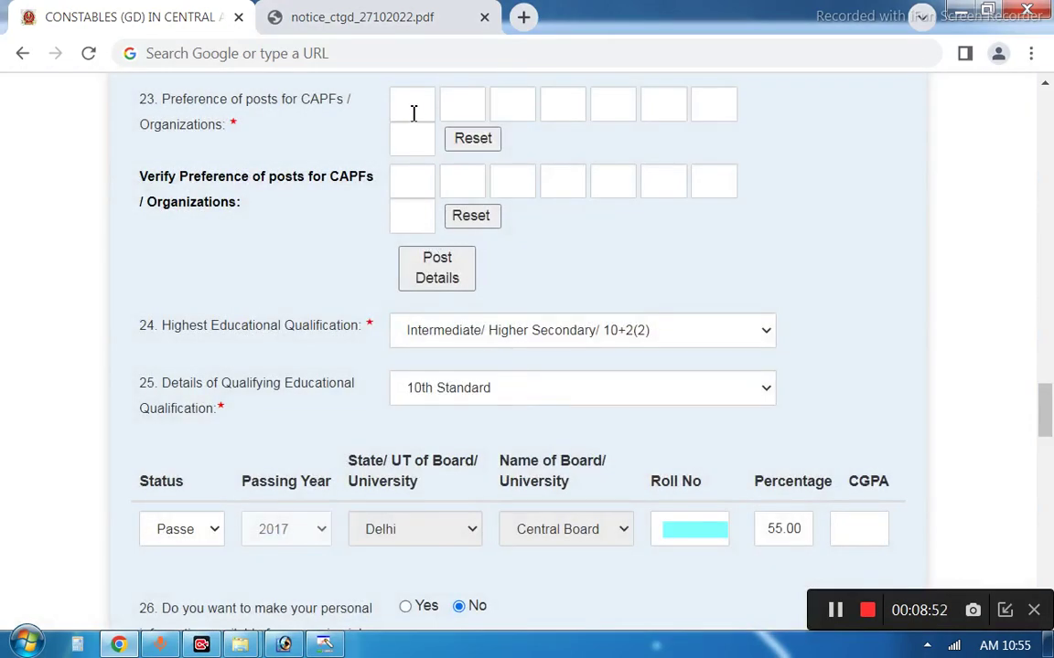
pyautogui.click(412, 110)
pyautogui.click(437, 268)
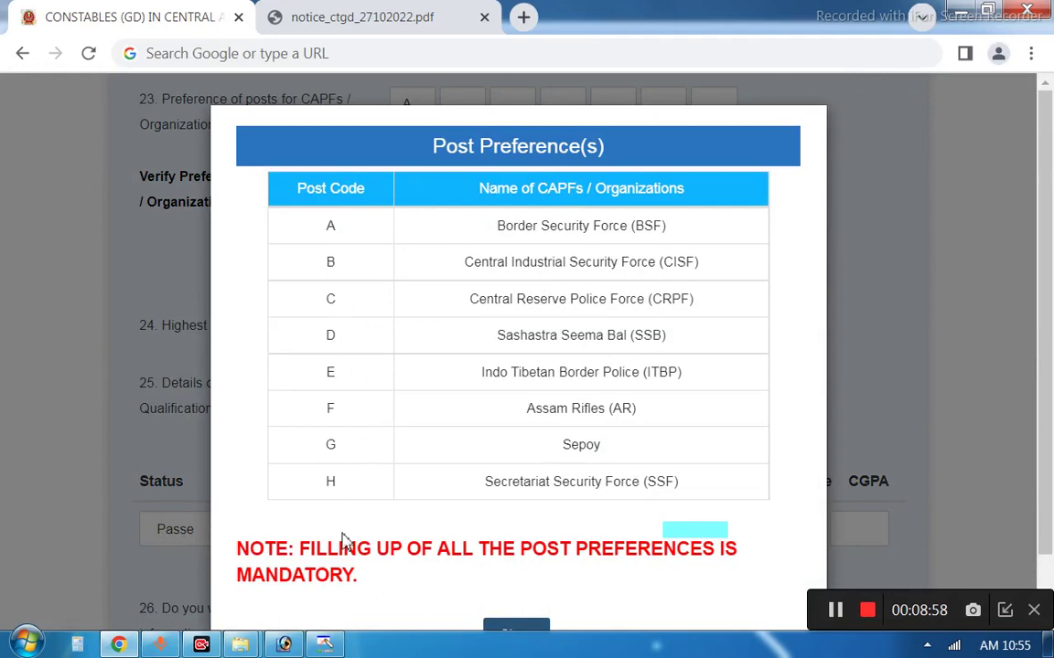
pyautogui.press('Escape')
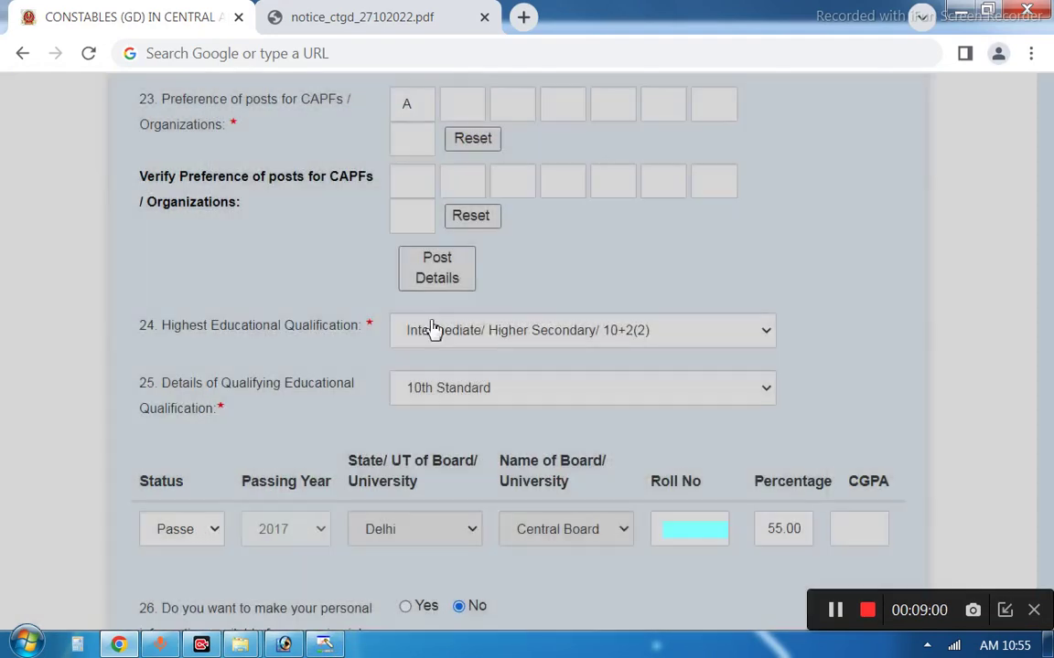
pyautogui.click(471, 109)
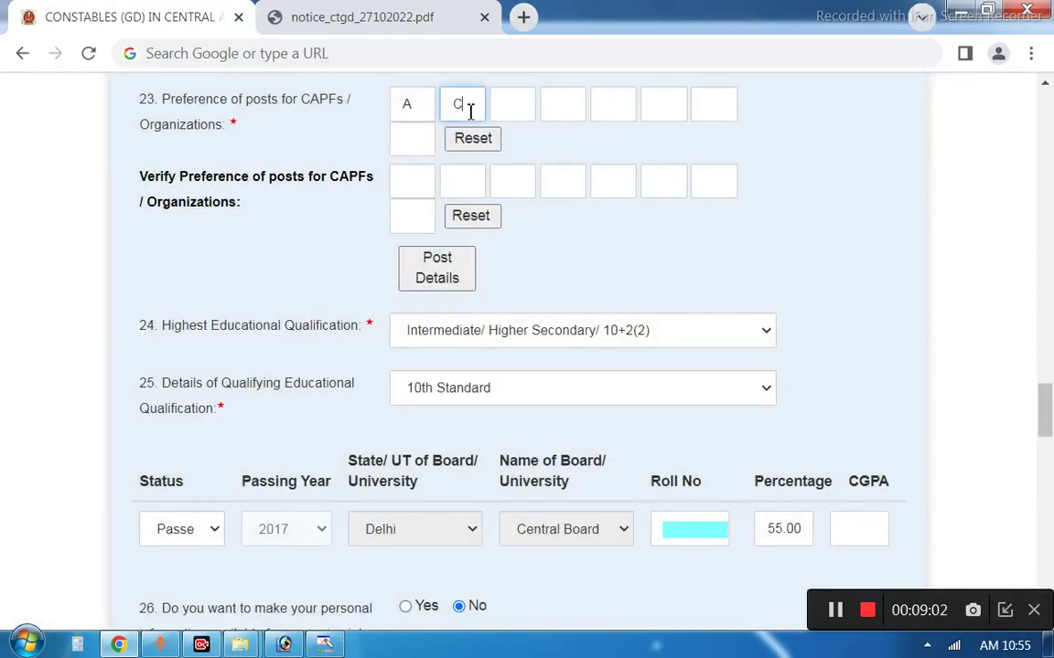
pyautogui.click(323, 644)
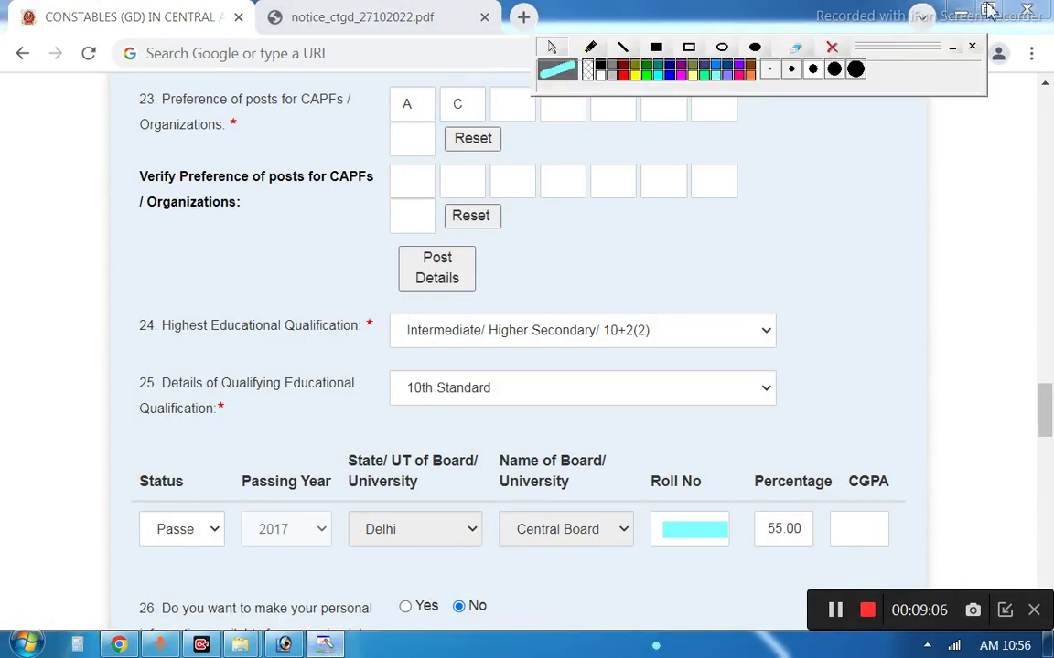
pyautogui.click(971, 46)
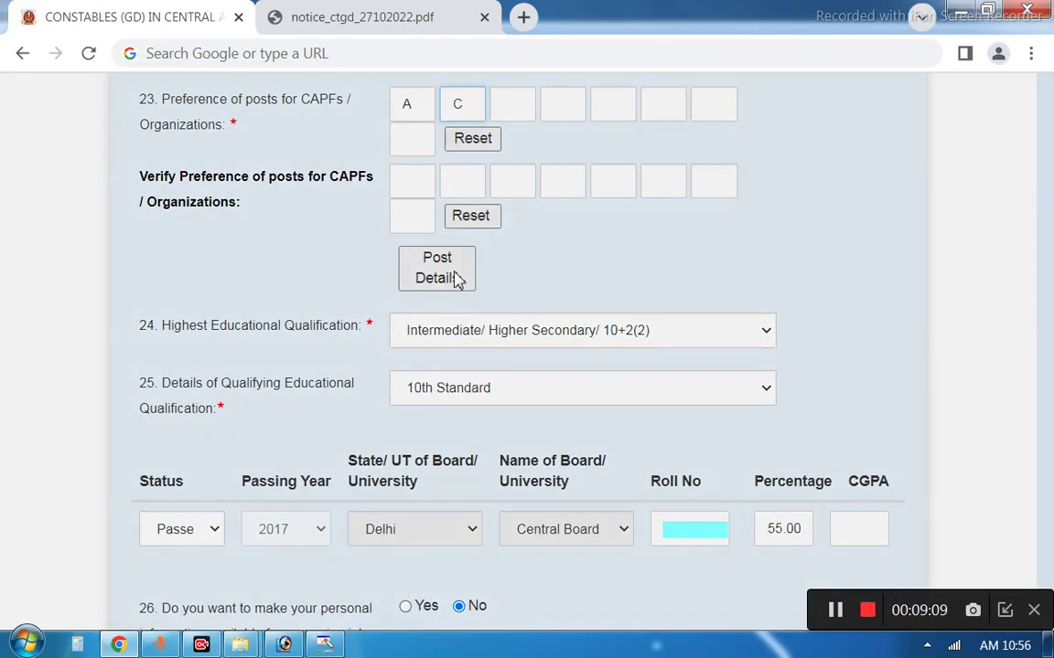
pyautogui.click(455, 278)
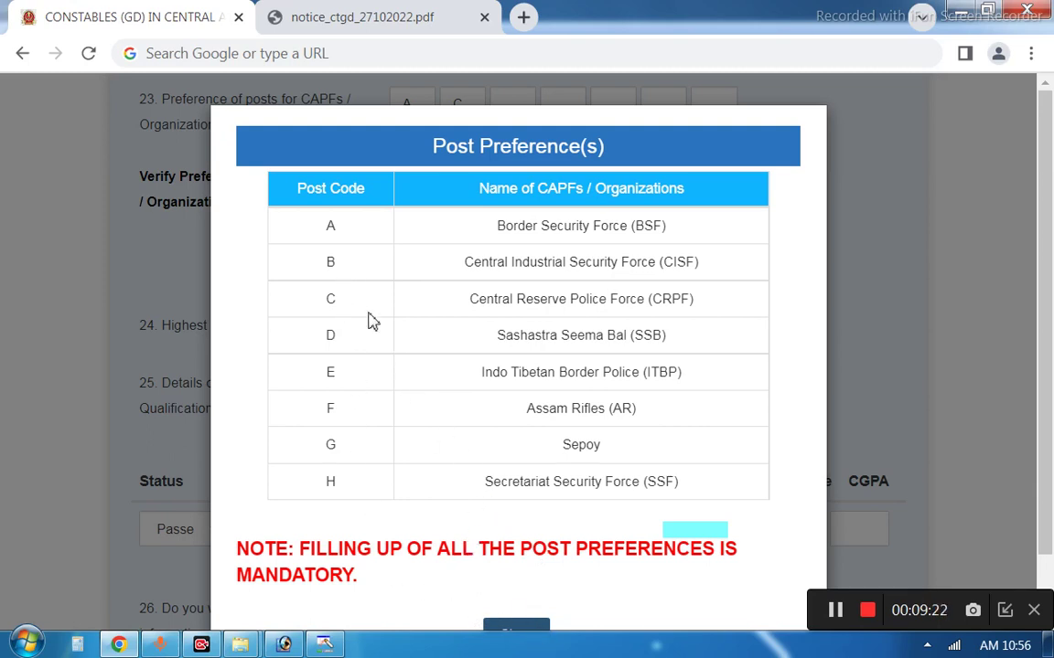
pyautogui.click(516, 625)
# Enter B and D as the third and fourth post preferences
pyautogui.click(504, 108)
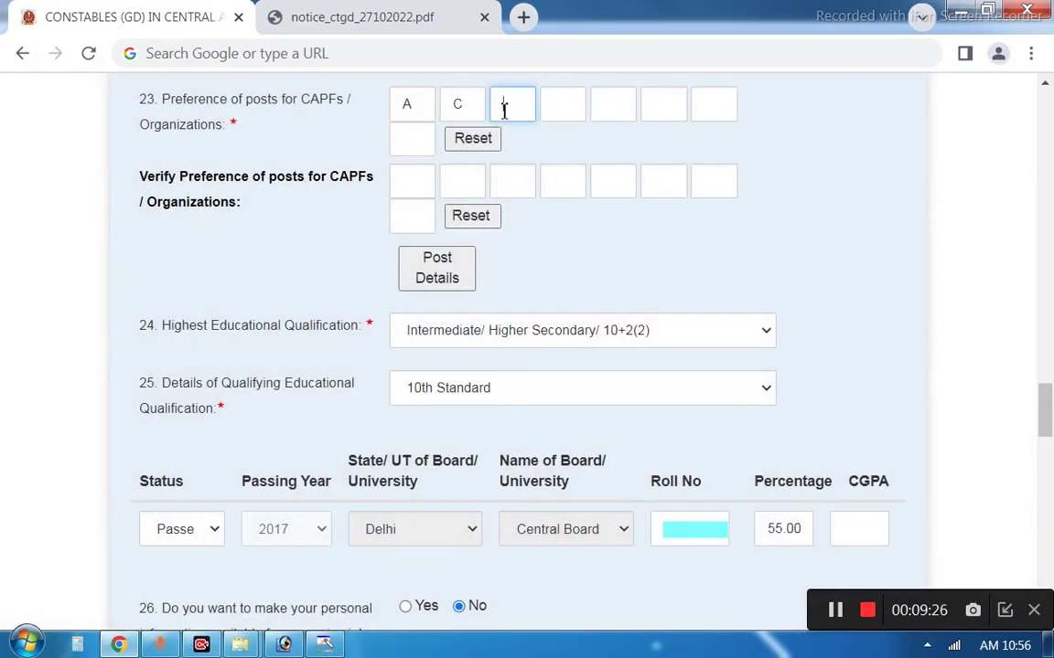
pyautogui.write('B')
pyautogui.click(576, 105)
pyautogui.write('D')
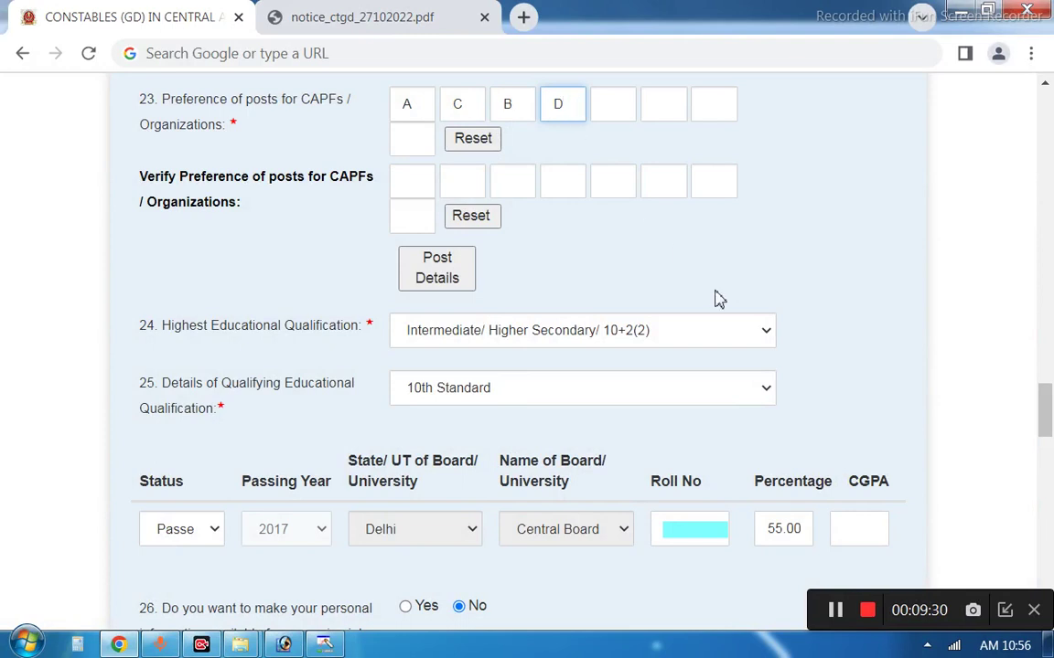
pyautogui.scroll(-8, 640, 564)
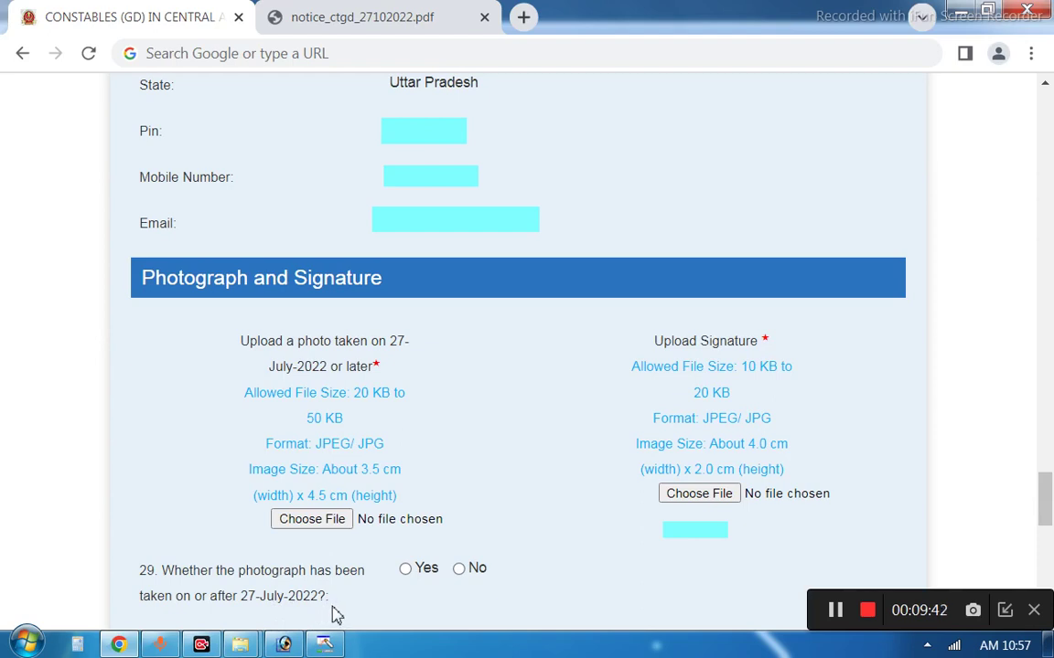
# Reach the Photograph and Signature section requiring a 20–50 KB photo and 10–20 KB signature
pyautogui.moveTo(1029, 647)
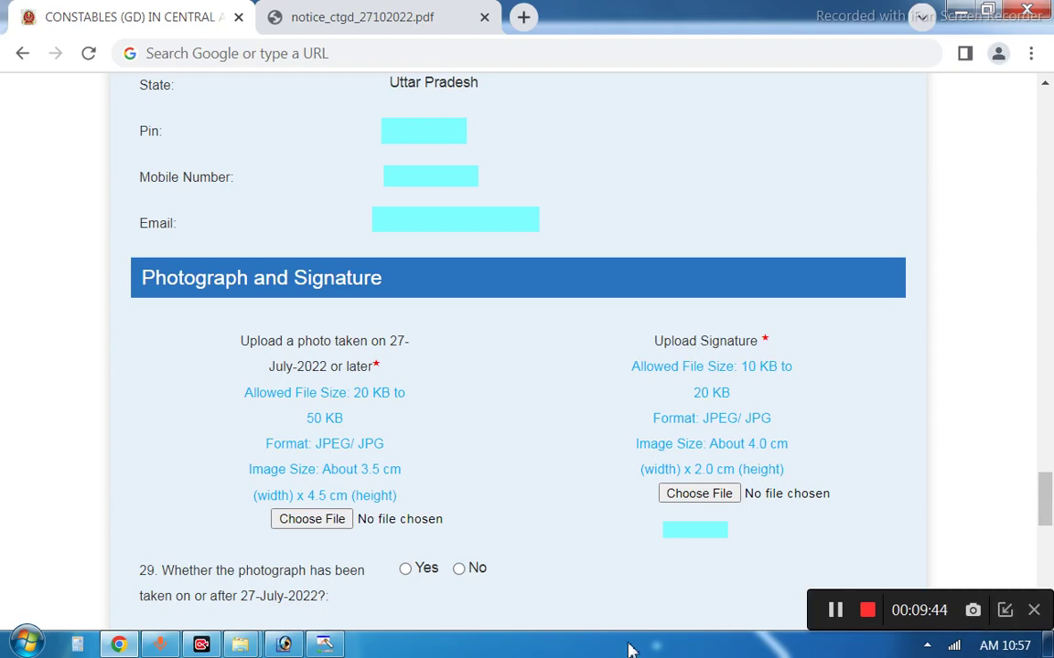